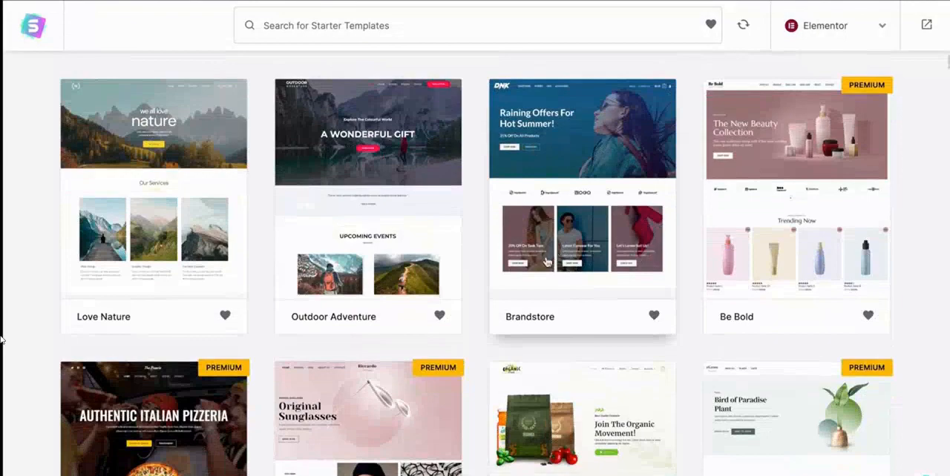
Choose the Brandstore starter template and preview its home page.
scroll(546, 262, "down", 1)
scroll(545, 262, "up", 2)
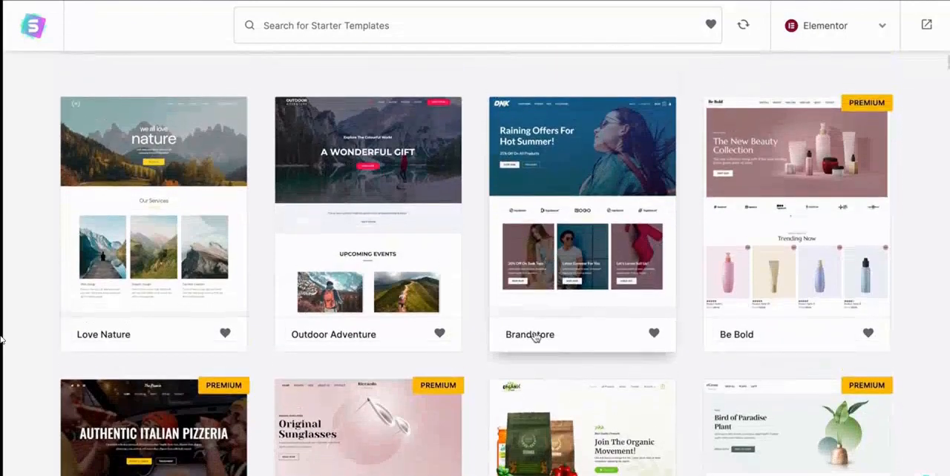
left_click(535, 337)
scroll(271, 154, "down", 10)
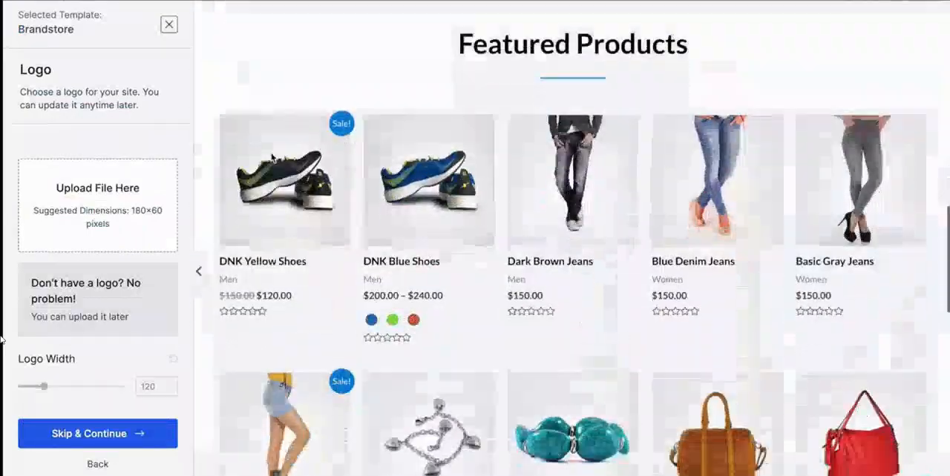
scroll(272, 157, "up", 8)
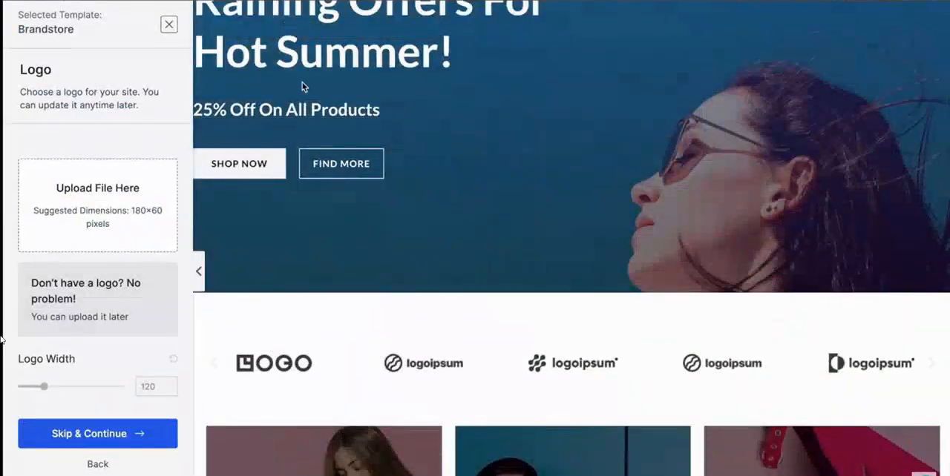
scroll(302, 86, "up", 2)
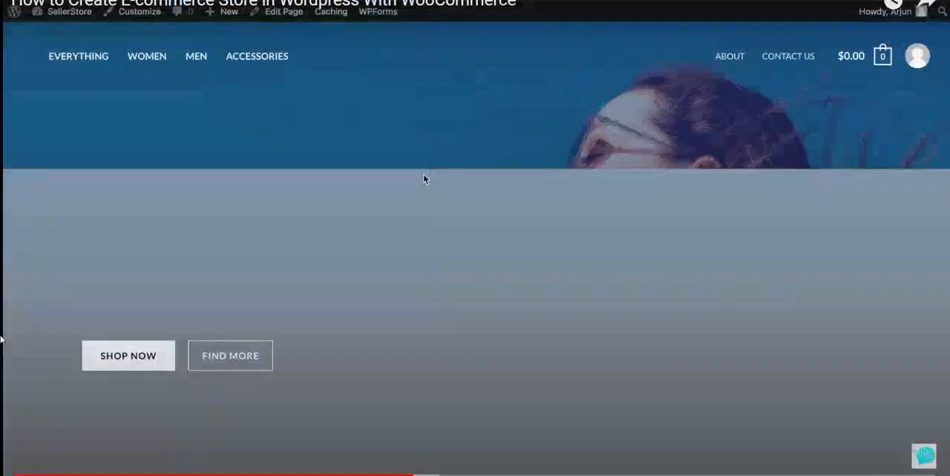
Look through the store's live home page, from the hero banner and featured products to the footer.
scroll(434, 243, "down", 6)
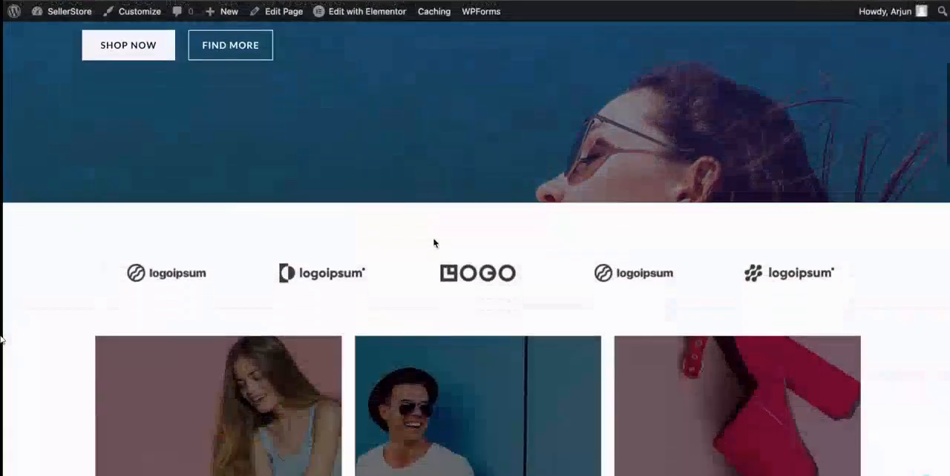
scroll(434, 238, "down", 10)
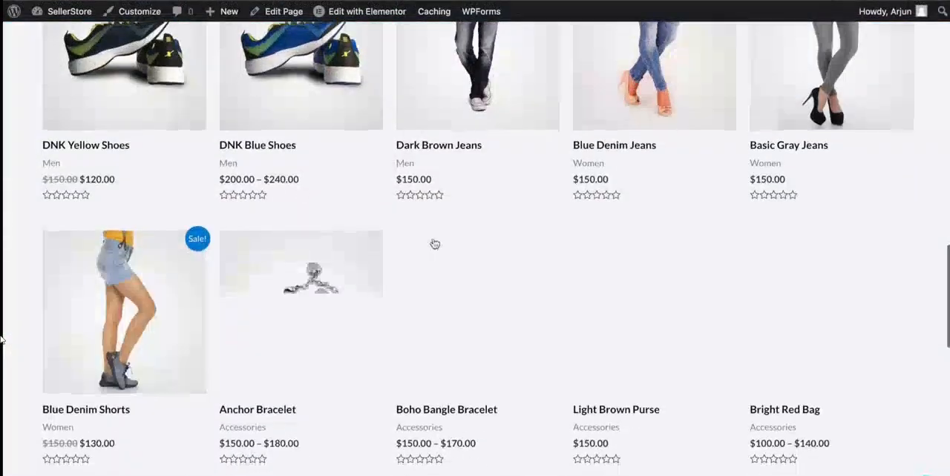
scroll(433, 243, "down", 8)
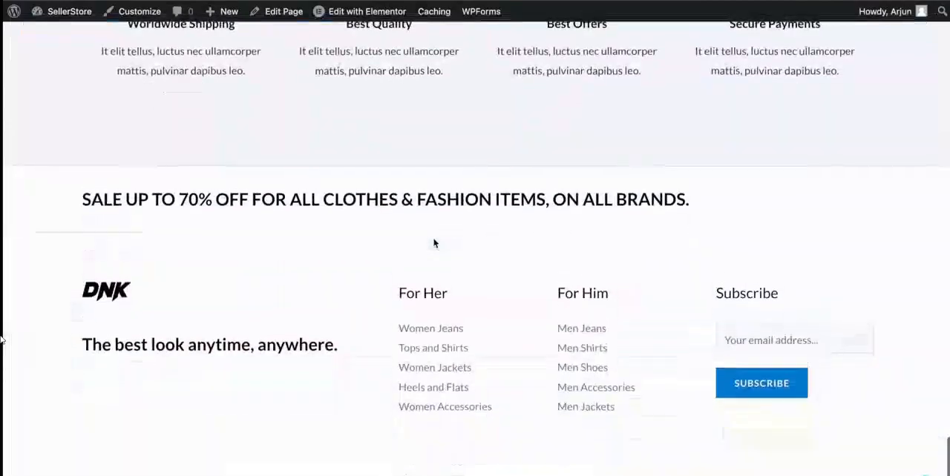
scroll(434, 244, "up", 10)
scroll(434, 244, "up", 15)
scroll(434, 242, "down", 8)
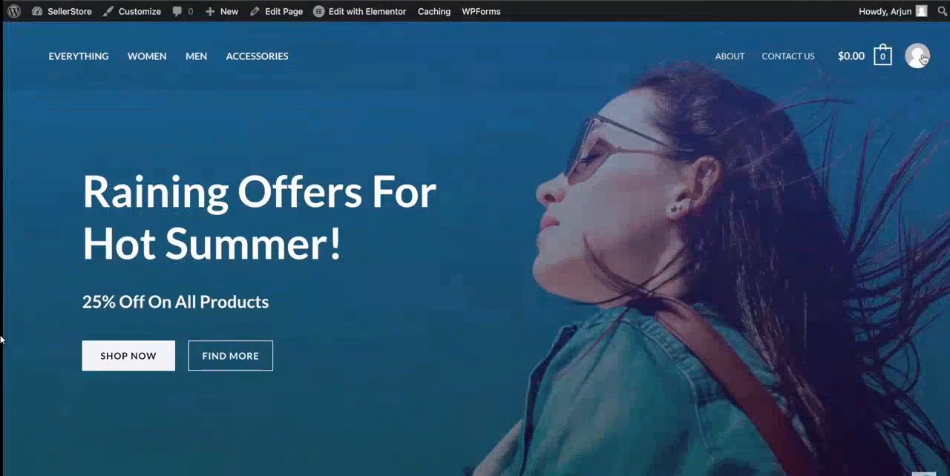
scroll(543, 334, "down", 5)
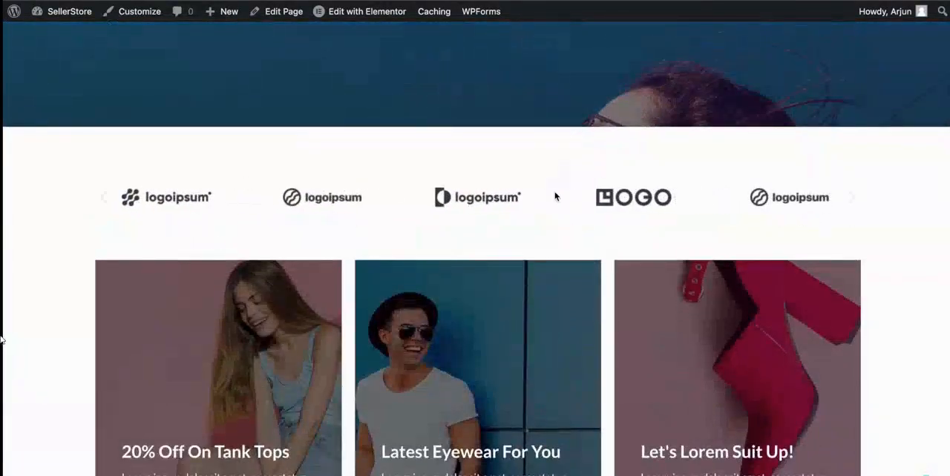
scroll(554, 195, "down", 3)
scroll(554, 195, "down", 2)
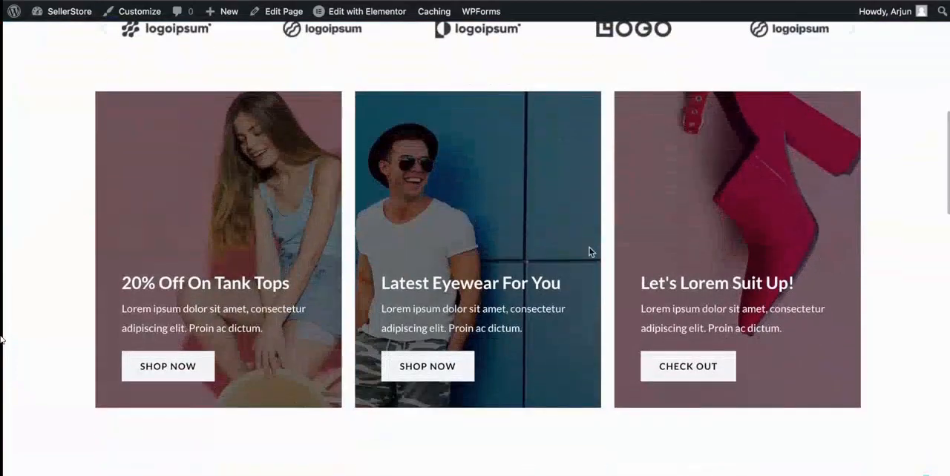
scroll(641, 256, "down", 7)
scroll(572, 323, "up", 2)
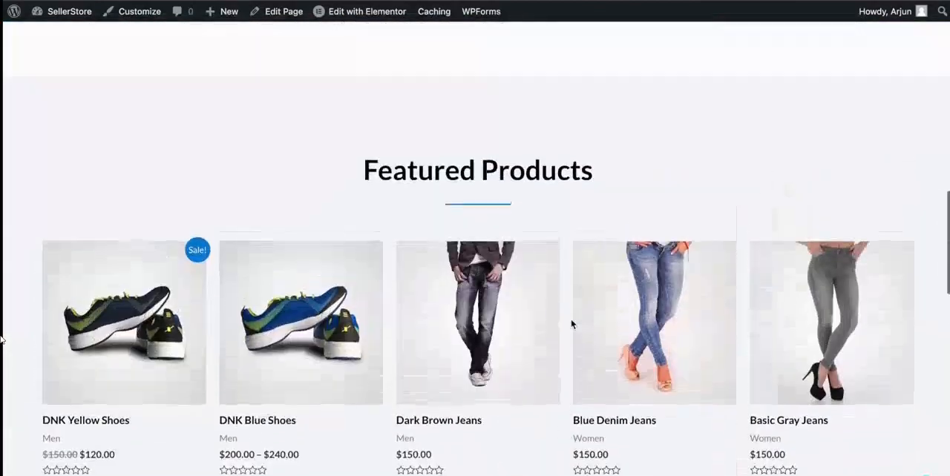
scroll(471, 199, "down", 10)
scroll(470, 199, "up", 5)
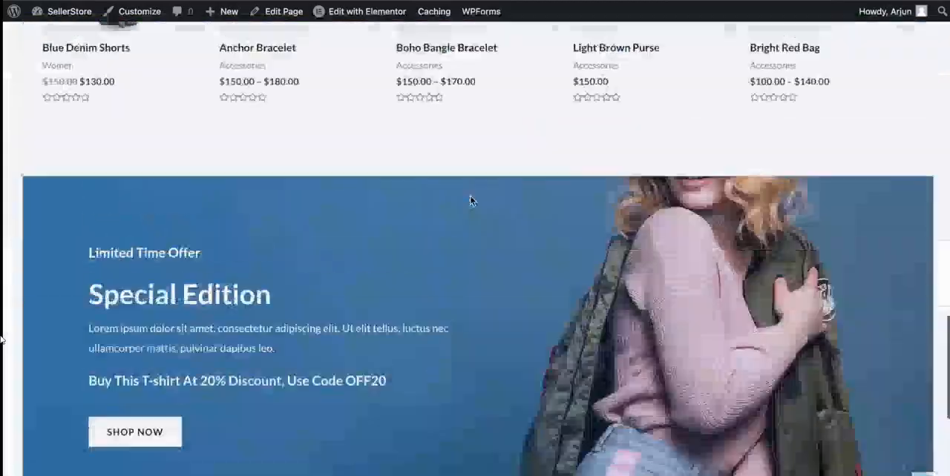
scroll(471, 200, "up", 20)
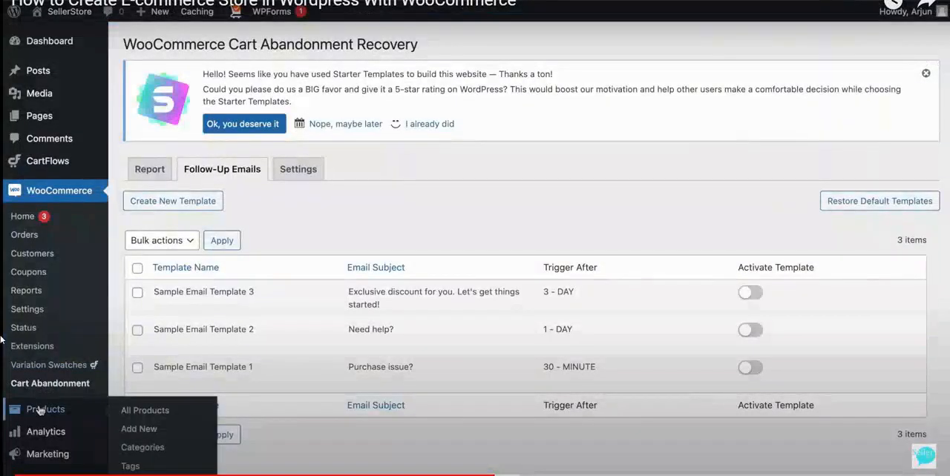
Open the list of all store products and review the names, stock, prices and categories.
left_click(41, 410)
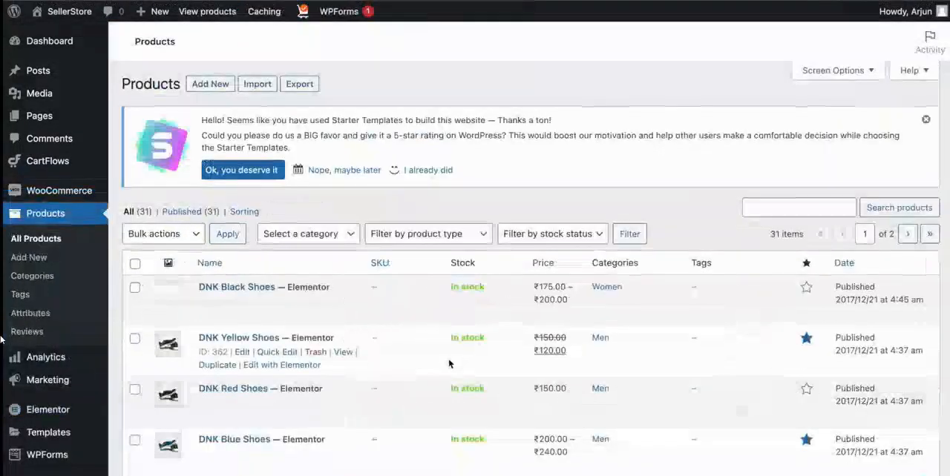
scroll(448, 367, "down", 5)
scroll(437, 283, "down", 7)
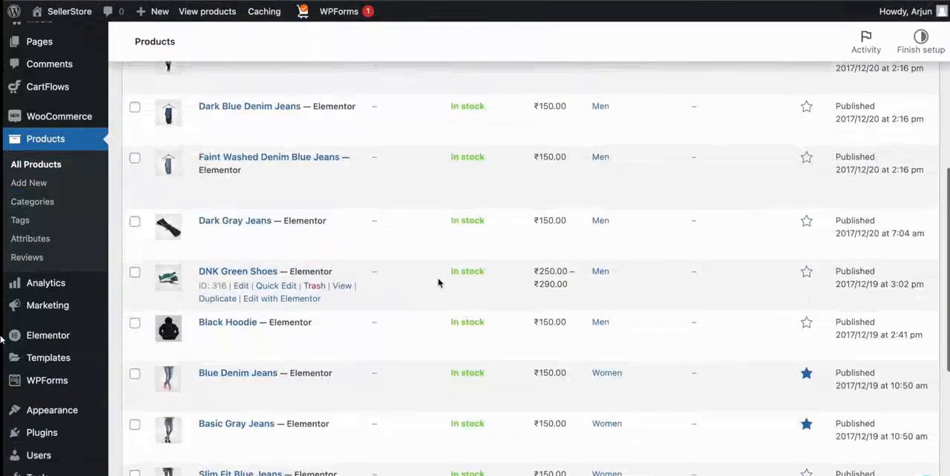
scroll(438, 283, "up", 6)
scroll(438, 282, "up", 5)
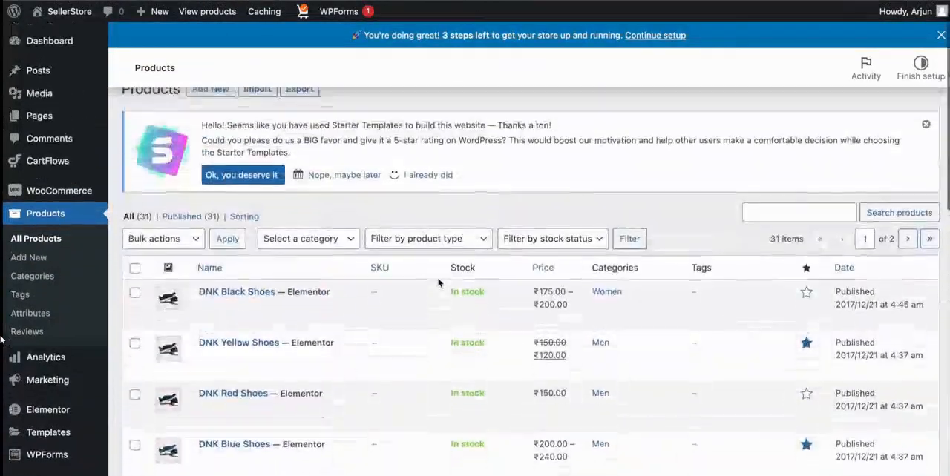
scroll(437, 283, "down", 3)
scroll(438, 282, "down", 2)
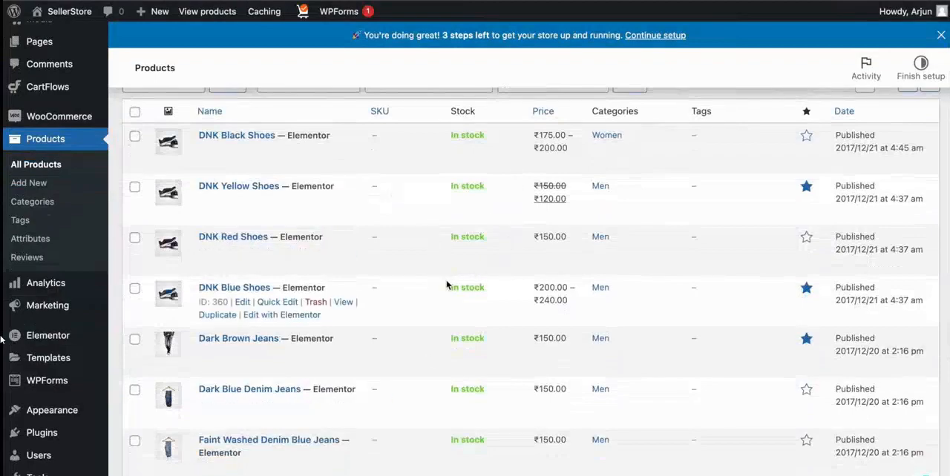
scroll(446, 284, "down", 2)
scroll(448, 289, "up", 7)
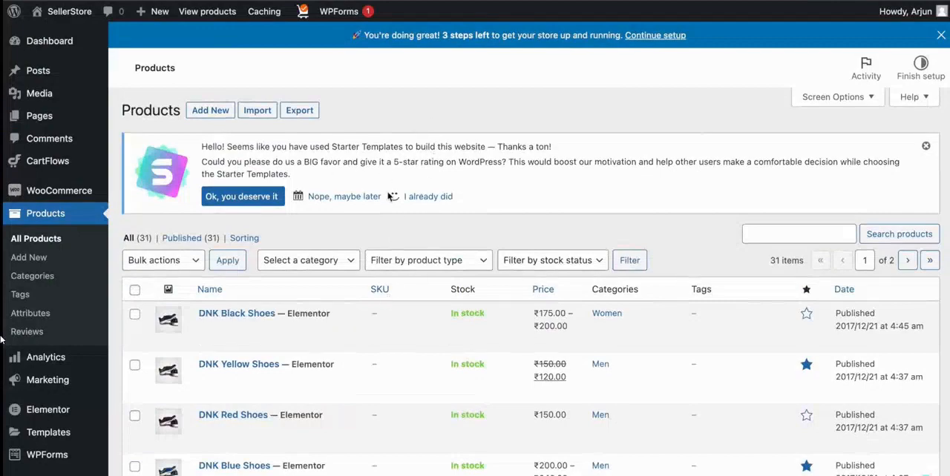
scroll(393, 196, "down", 1)
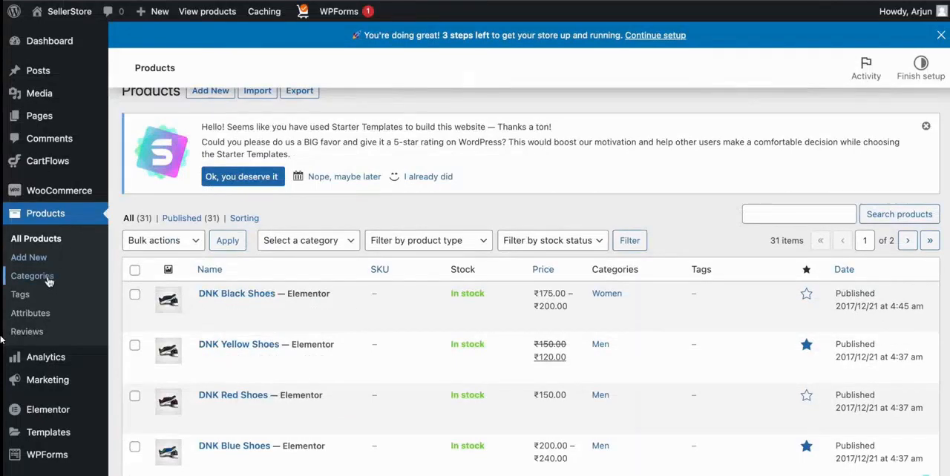
On the product categories page, dismiss the store setup notice and review the existing categories.
mouse_move(287, 310)
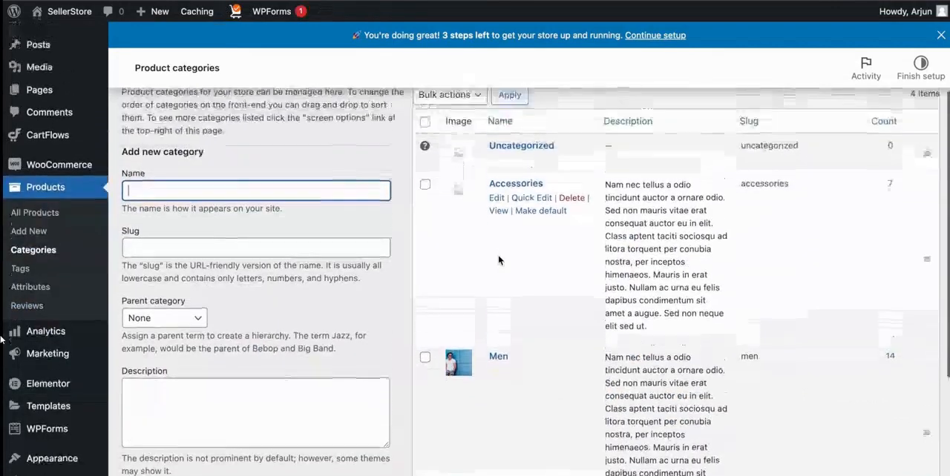
left_click(938, 35)
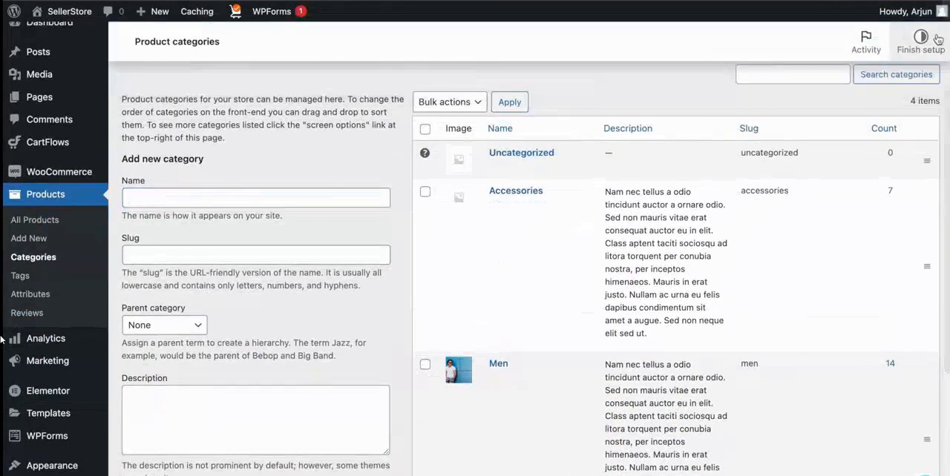
scroll(519, 194, "down", 2)
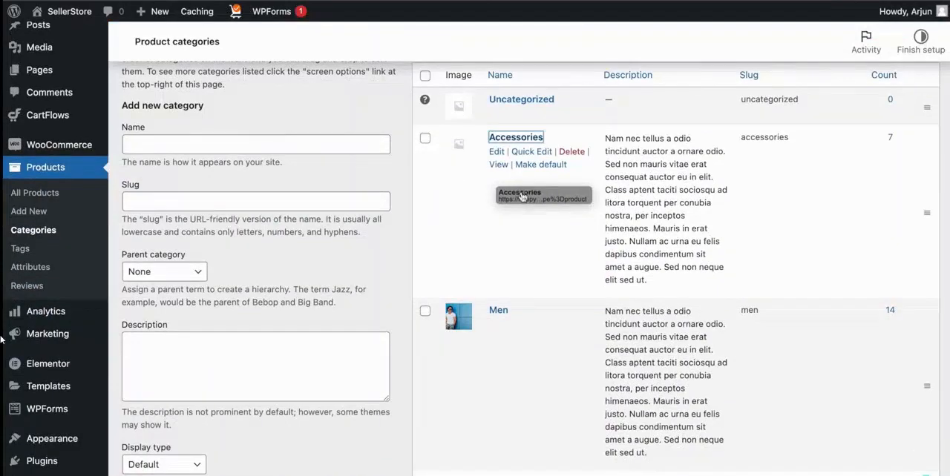
scroll(523, 233, "down", 2)
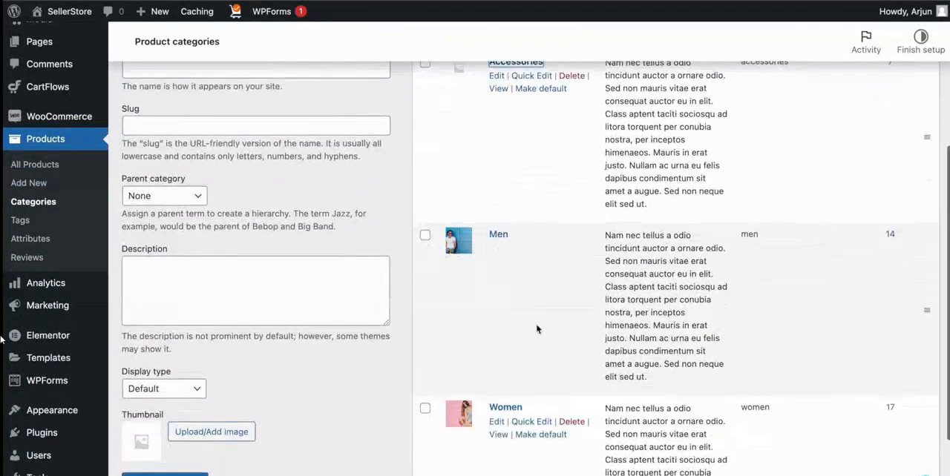
scroll(543, 386, "up", 2)
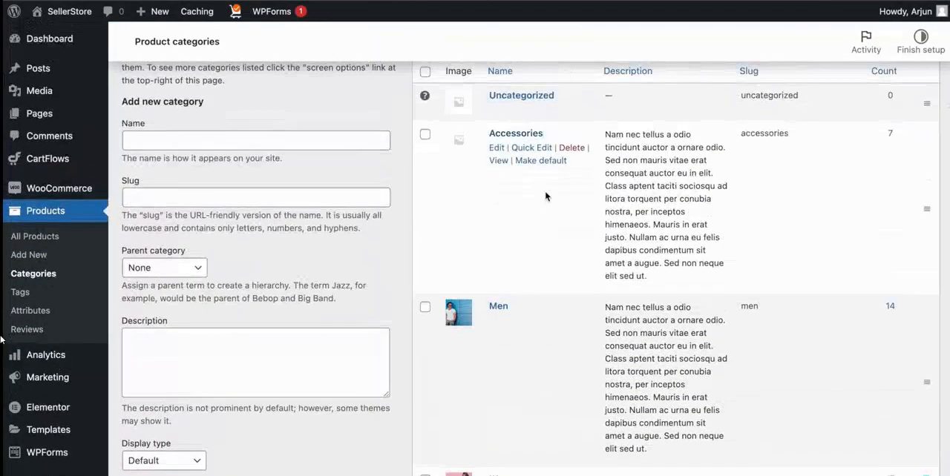
scroll(546, 195, "down", 1)
scroll(446, 212, "up", 2)
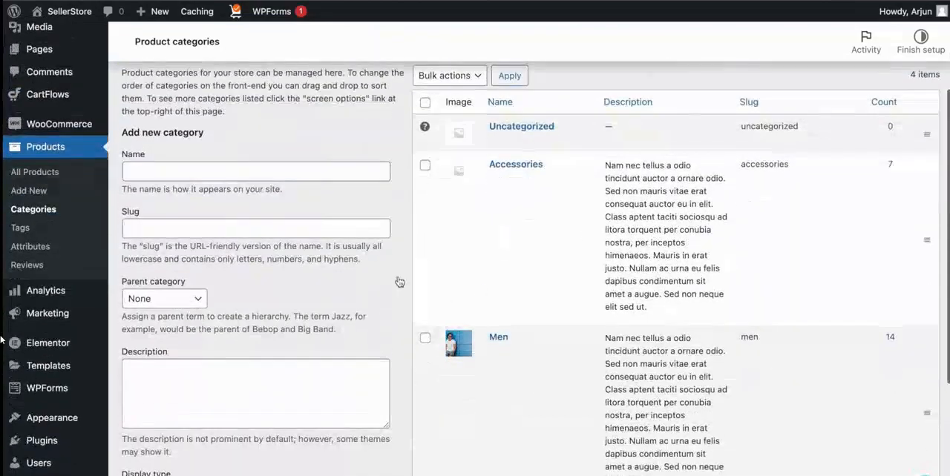
scroll(399, 281, "down", 2)
scroll(398, 278, "up", 5)
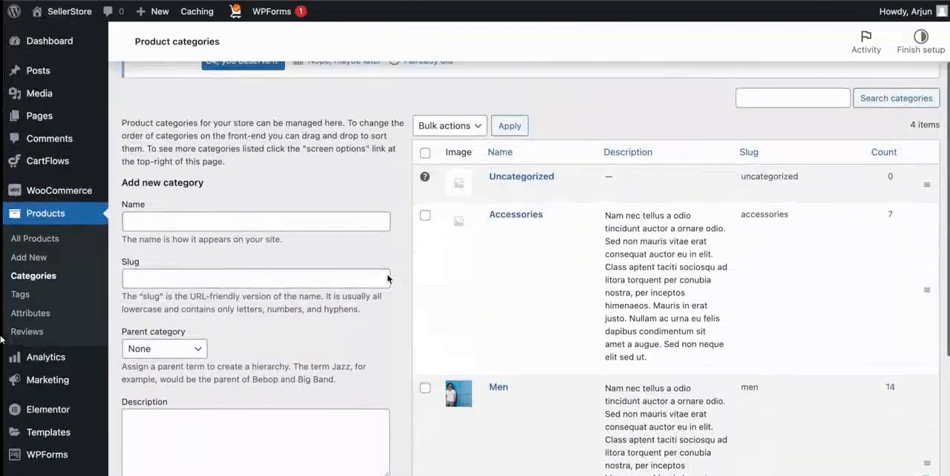
Name the new product category Shirt and make Men its parent category.
left_click(283, 215)
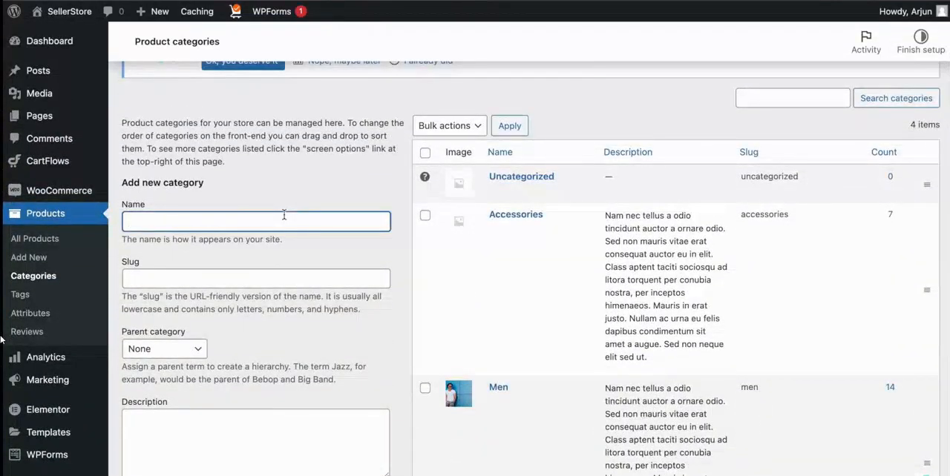
scroll(283, 215, "down", 1)
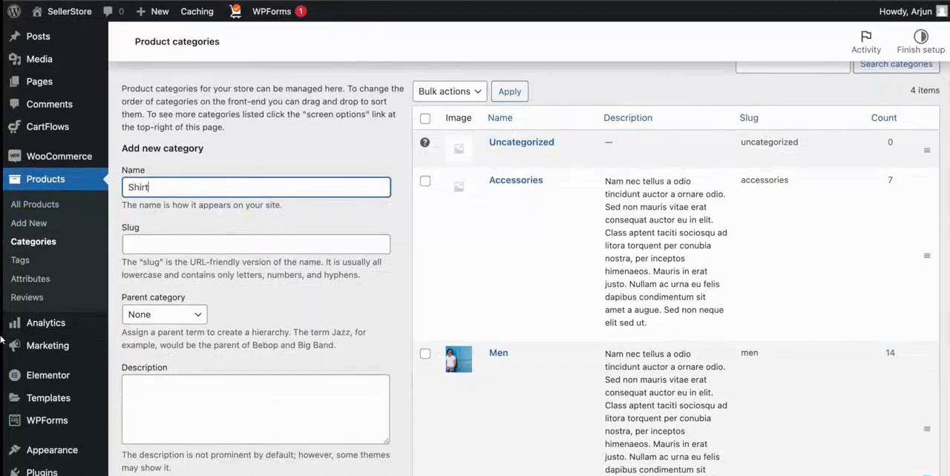
scroll(266, 226, "down", 2)
left_click(187, 260)
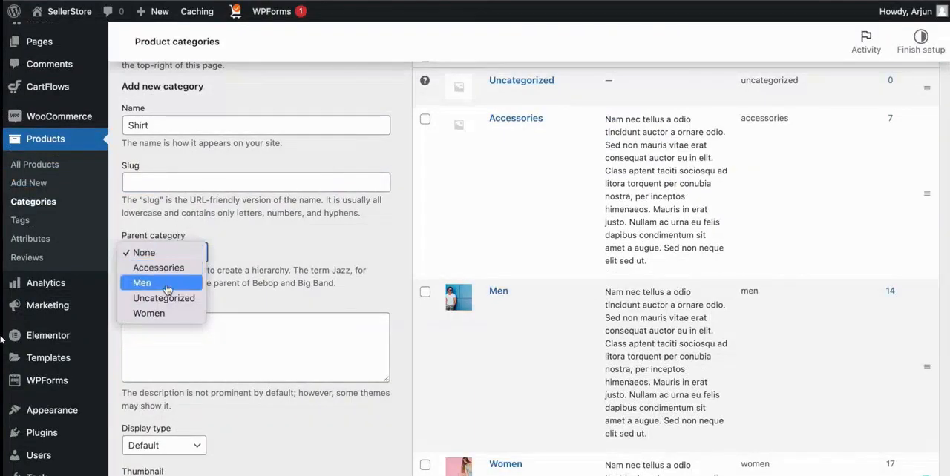
left_click(168, 286)
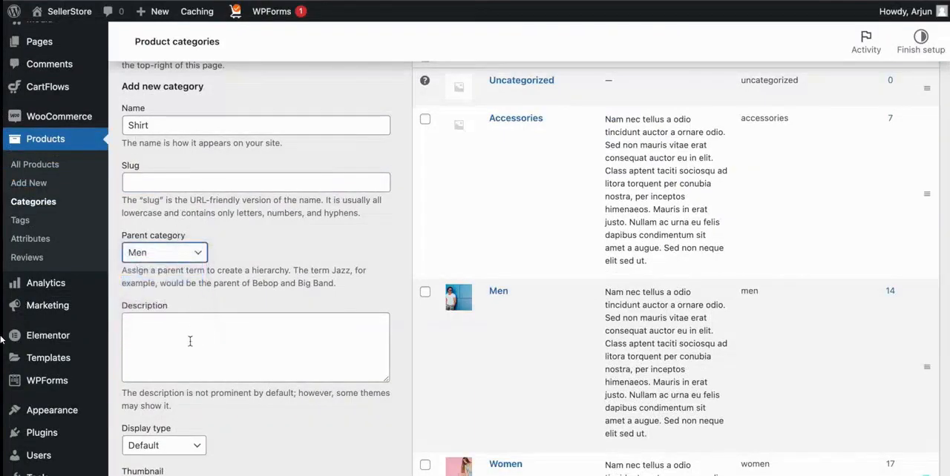
Enter "Men's Shirt" as the description of the new category.
scroll(193, 327, "down", 2)
left_click(219, 294)
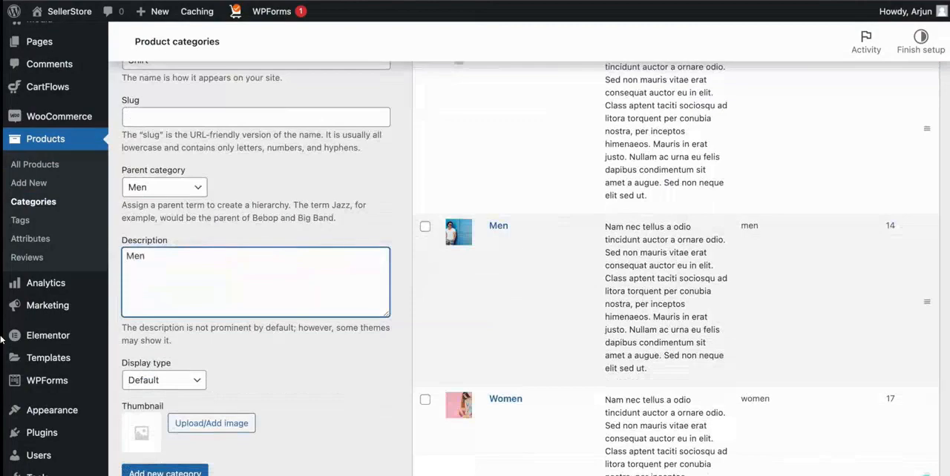
type("Men's Shirt")
scroll(149, 371, "down", 1)
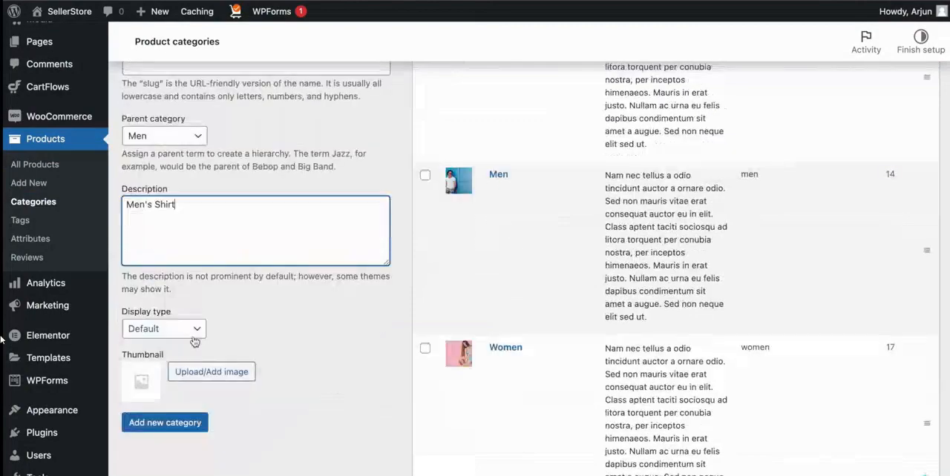
Upload the first blue shirt JPG from the Shirts folder and use it as the new category's thumbnail.
left_click(144, 386)
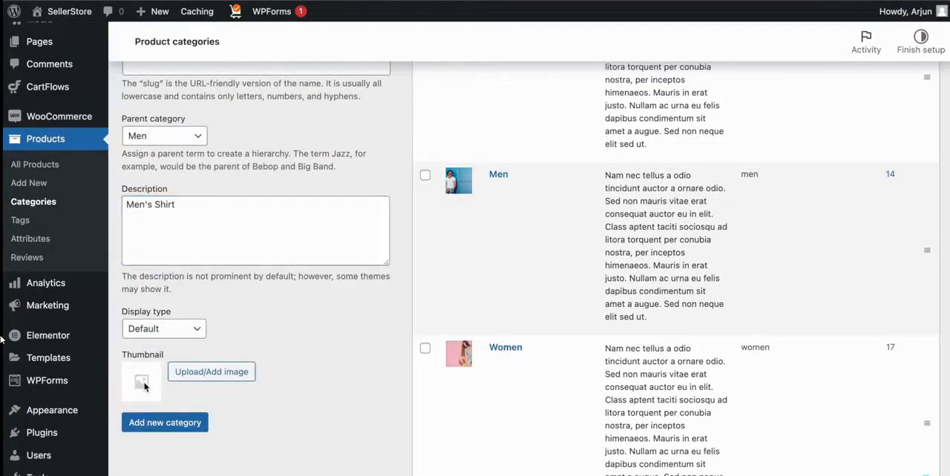
left_click(196, 377)
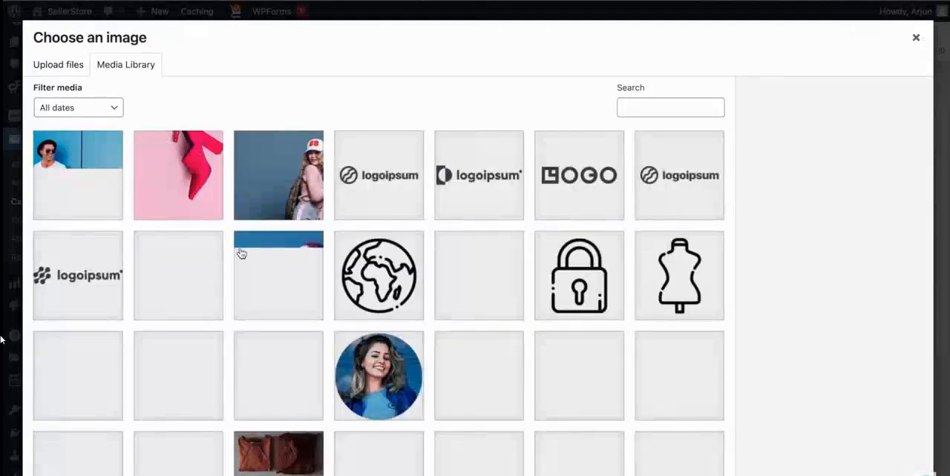
scroll(241, 254, "down", 10)
scroll(241, 254, "up", 9)
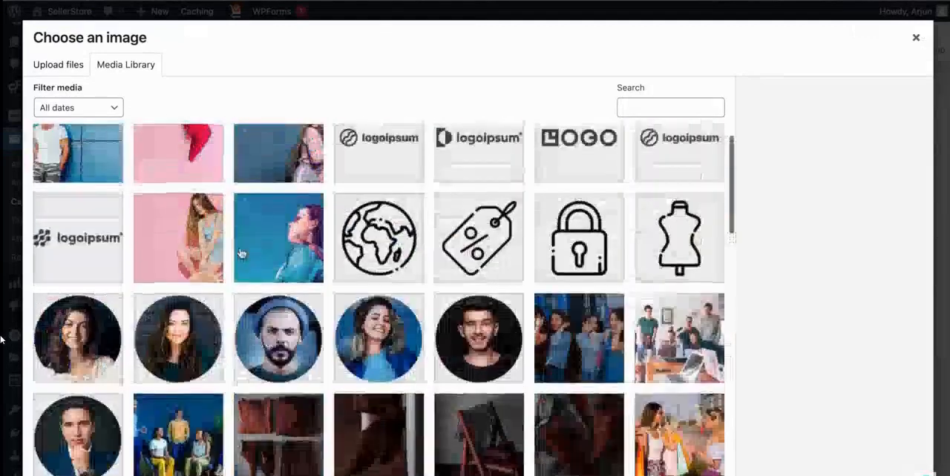
scroll(241, 254, "up", 1)
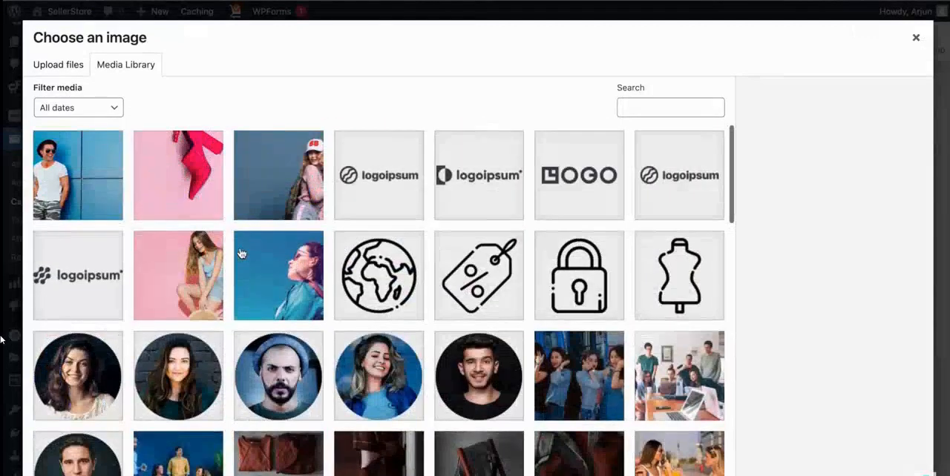
left_click(74, 72)
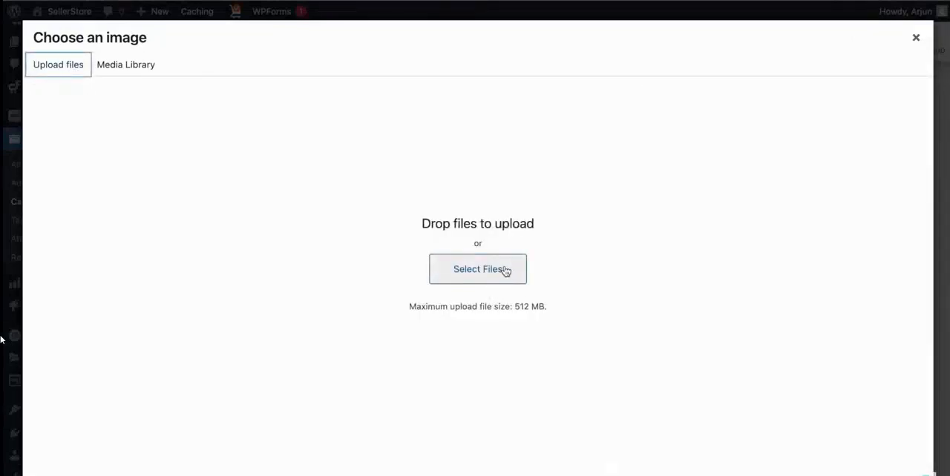
left_click(505, 272)
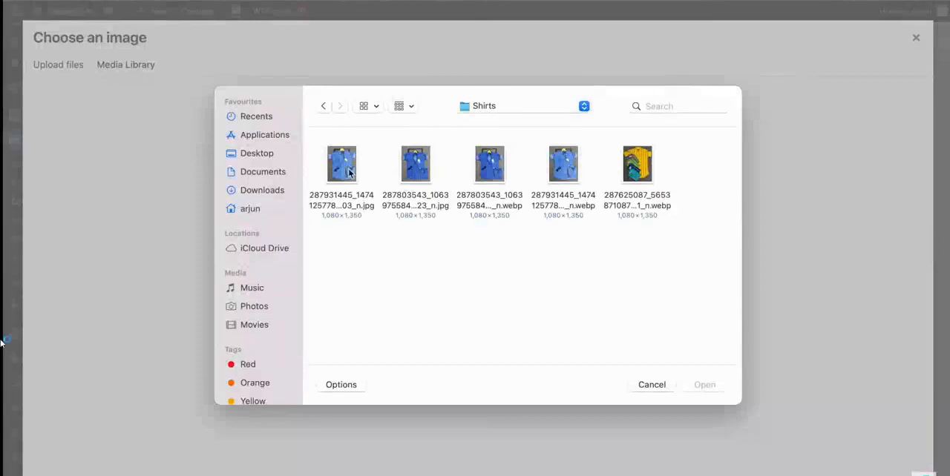
double_click(350, 171)
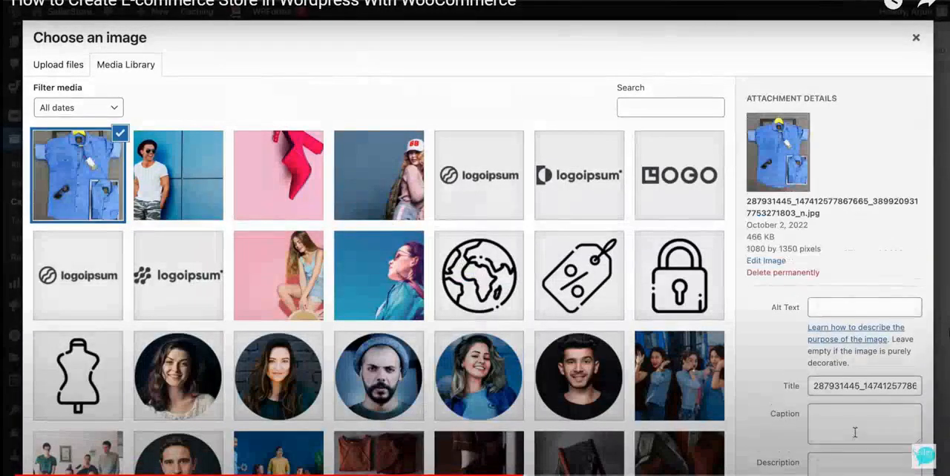
scroll(837, 221, "down", 2)
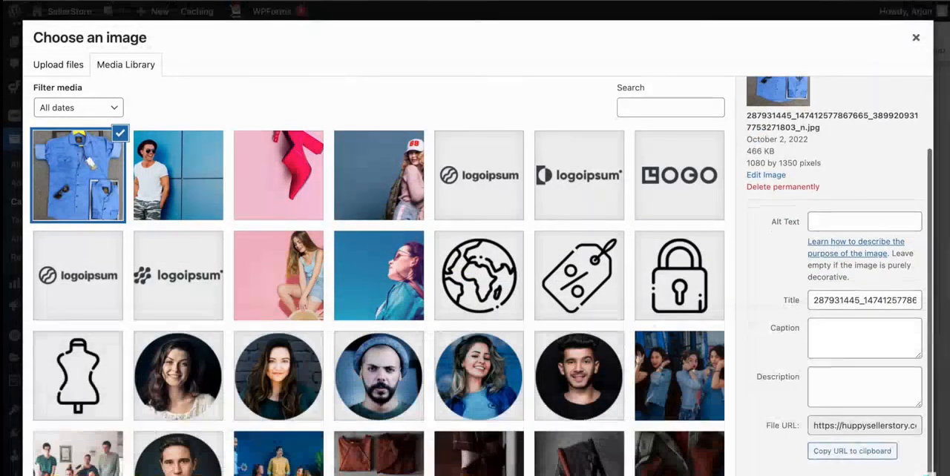
left_click(889, 474)
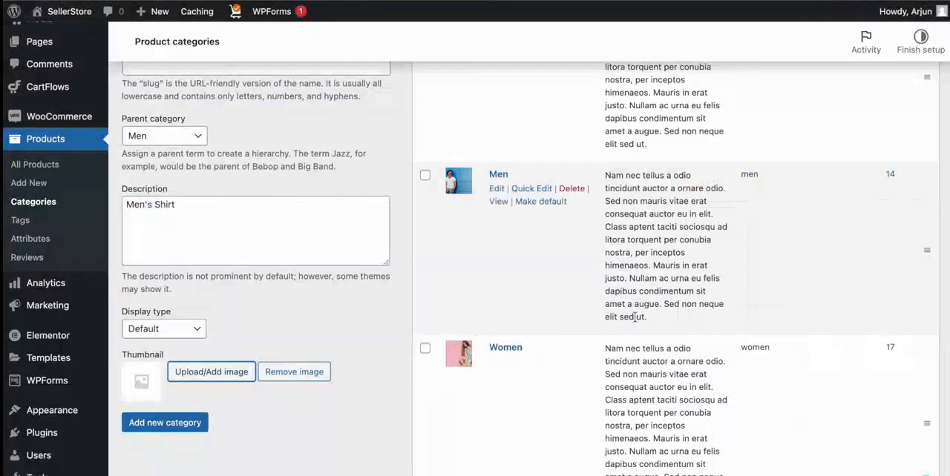
Add the completed Shirt category to the store's product categories.
scroll(520, 295, "up", 4)
scroll(462, 300, "down", 6)
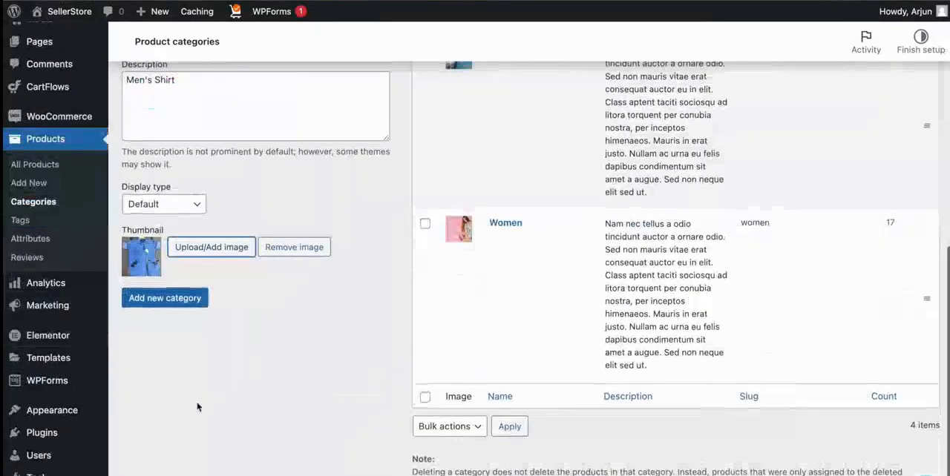
left_click(179, 300)
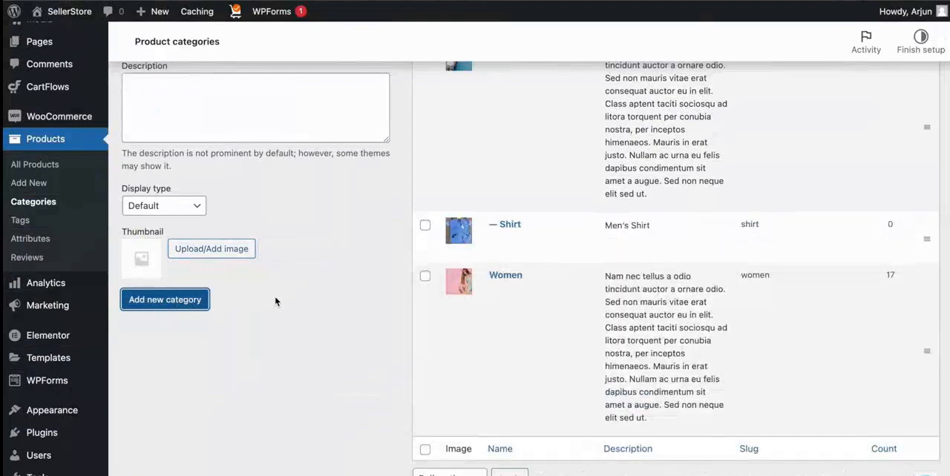
Open the product tags page and look over the form for adding a new tag.
scroll(519, 290, "up", 1)
scroll(636, 284, "up", 2)
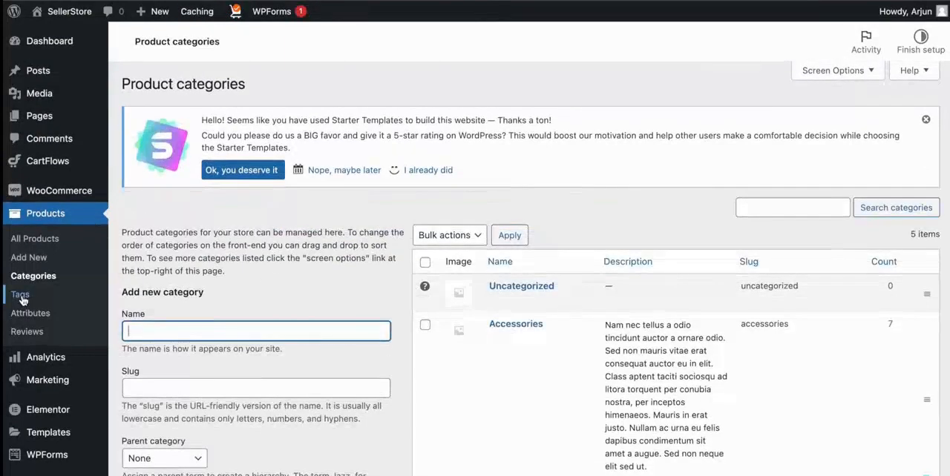
left_click(20, 296)
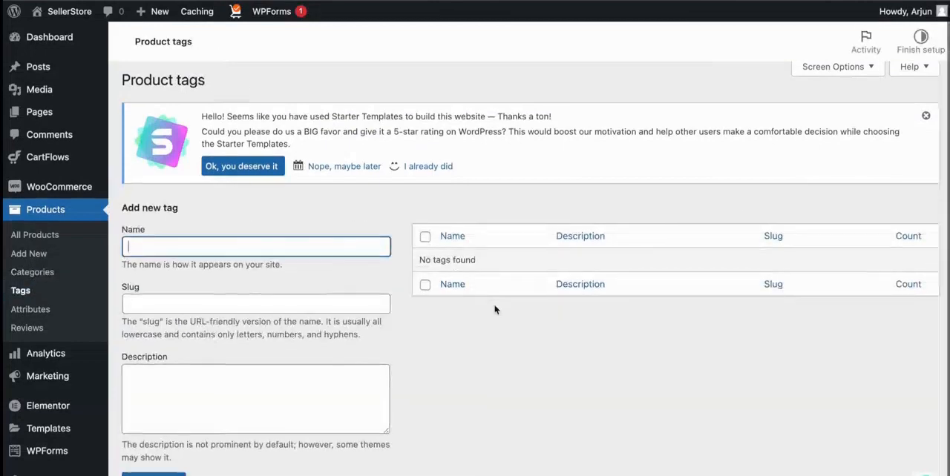
scroll(494, 251, "down", 2)
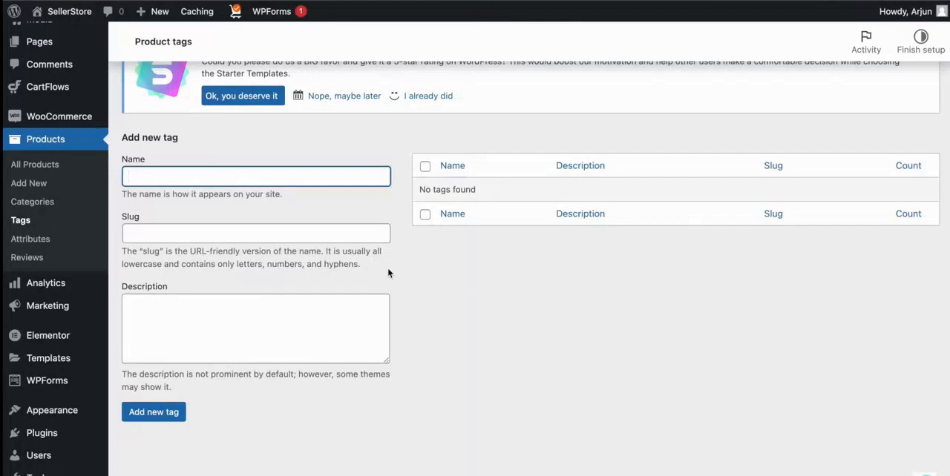
scroll(387, 274, "up", 2)
Open the product attributes page and review the new attribute form and the existing color and size attributes.
left_click(30, 282)
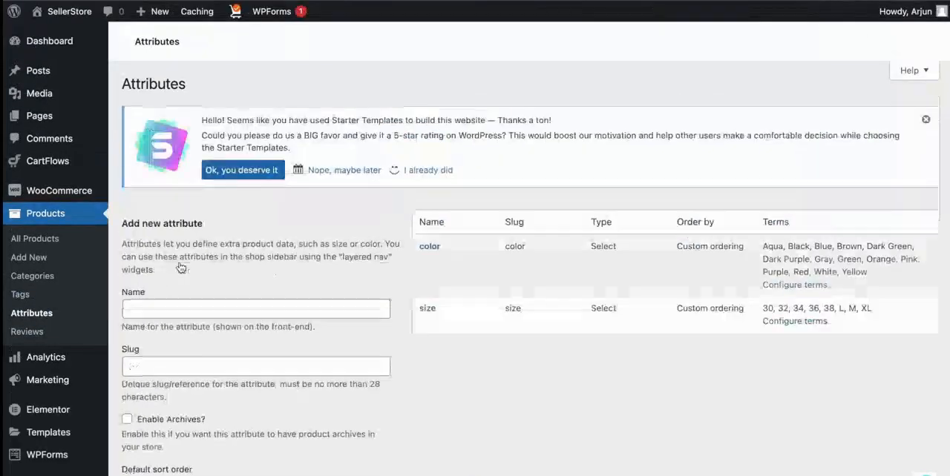
scroll(407, 270, "down", 1)
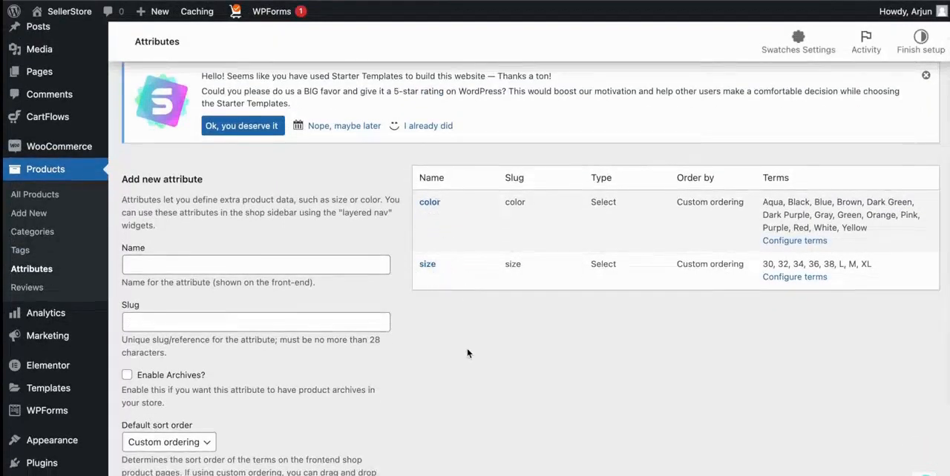
scroll(476, 306, "up", 2)
left_click(211, 306)
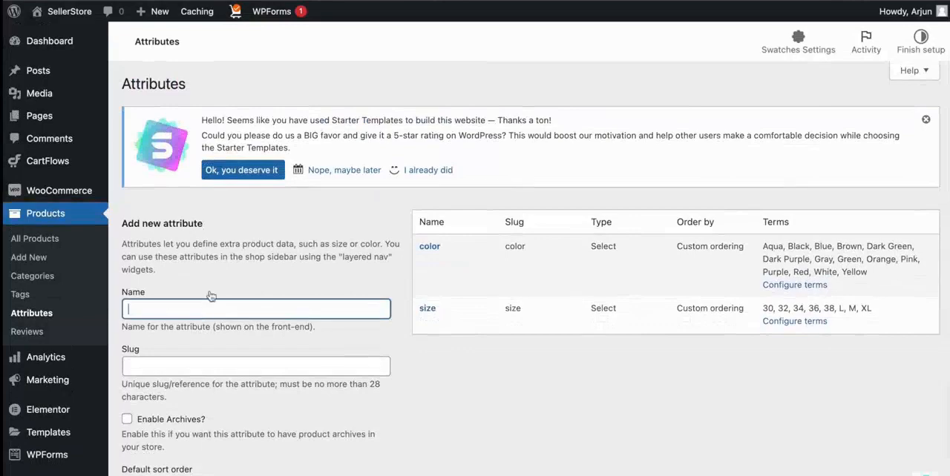
Start a new product named "Men's Long Sleeve Casual Denim Shirt" and paste in its three-column description on quality, features and maintenance.
left_click(46, 333)
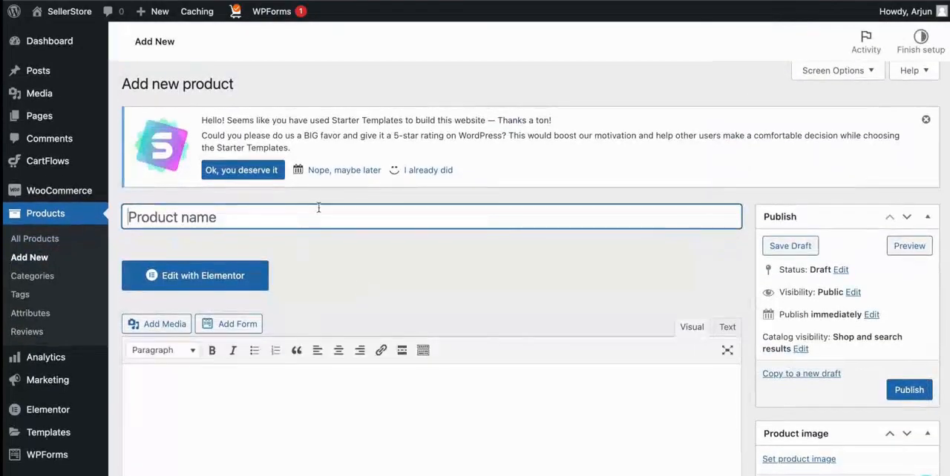
type("Men's Long Sleeve Casual Denim Shirt")
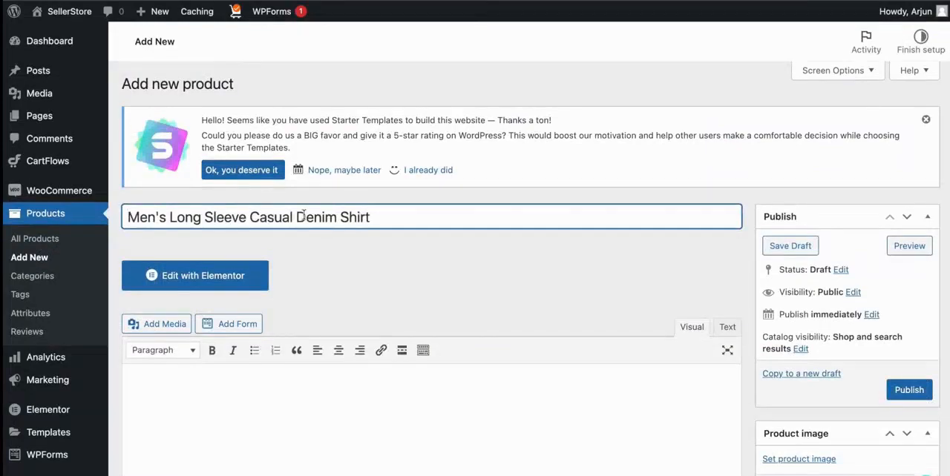
scroll(303, 215, "down", 2)
scroll(263, 378, "down", 2)
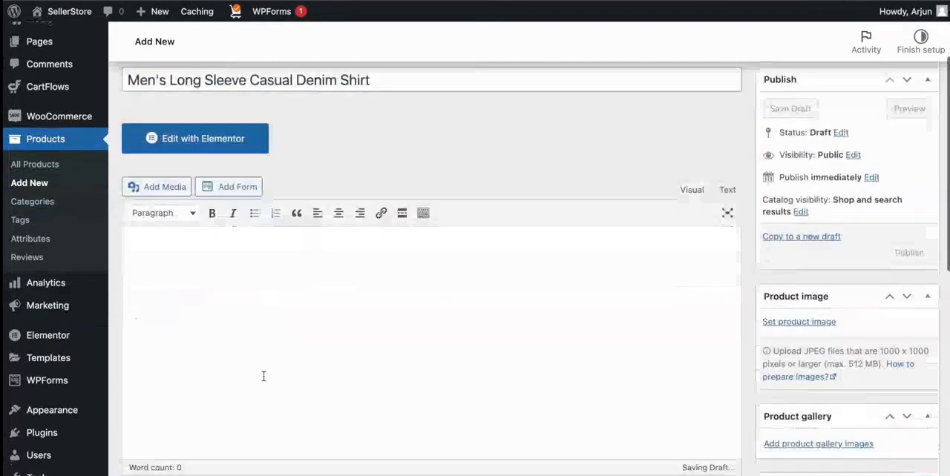
scroll(263, 376, "down", 1)
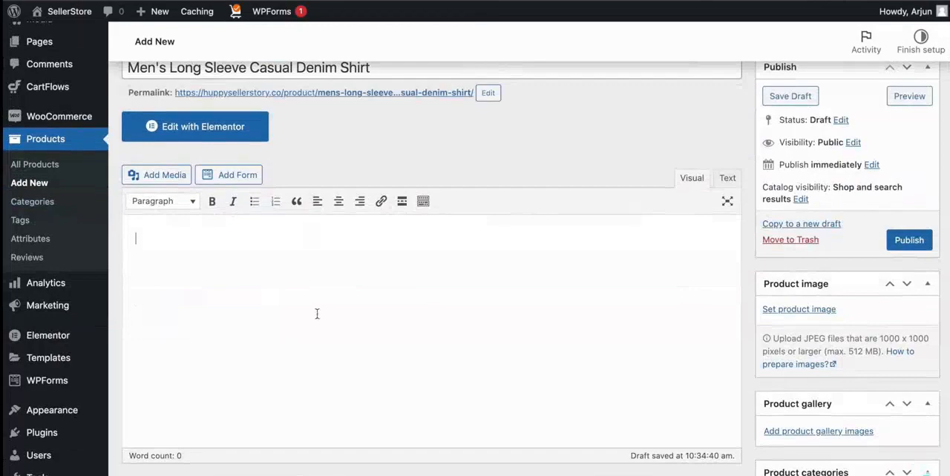
type("Superior quality & durable product This Denim Shirt is crafted with superior quality soft cotton fabric that adds to its durability and is highly breathable.\tAdded features This slim fit denim shirt features full-sleeves with casual button-down shirt with a left-chest pocket.\tEasy to maintain The denim shirt is super easy to maintain and is machine washable with 0% shrinkage post washing.")
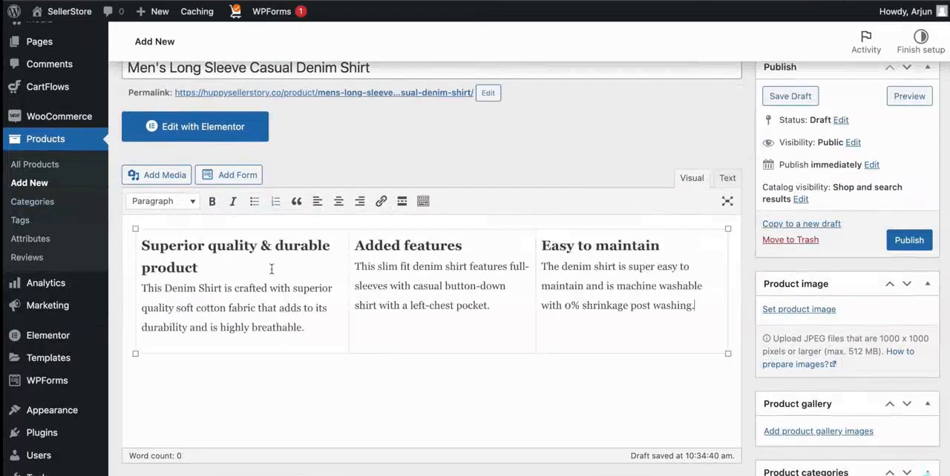
Try bold formatting on the "Superior quality & durable product" heading in the description, and remove it again.
scroll(317, 285, "up", 1)
left_click(401, 280)
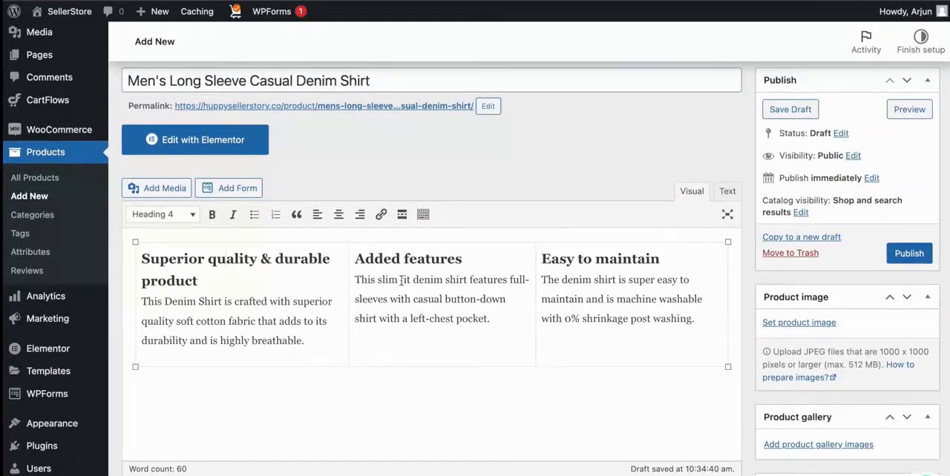
triple_click(277, 259)
key("ctrl+b")
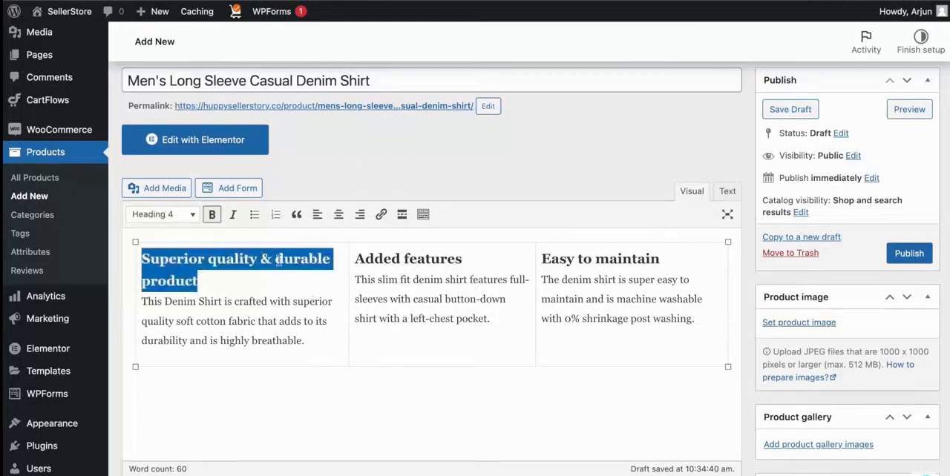
key("super+b")
Try centring the "Added features" heading in the description, and return it to left alignment.
double_click(405, 256)
left_click(446, 265)
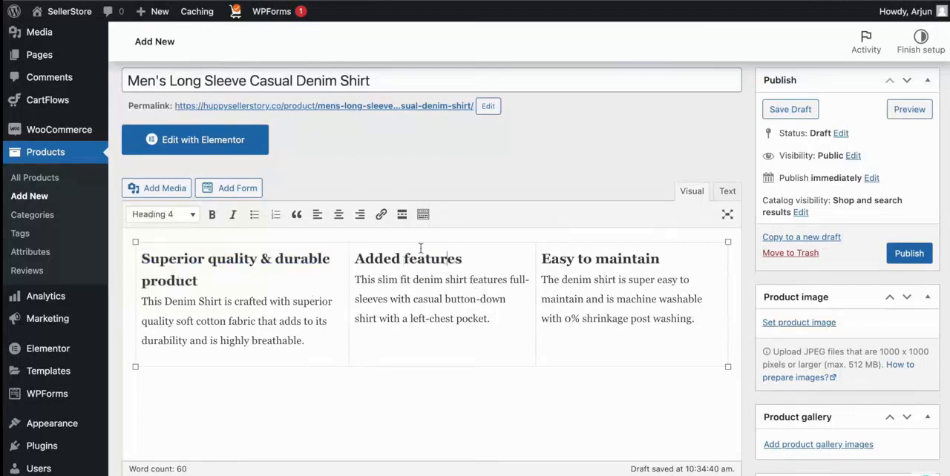
triple_click(391, 260)
left_click(338, 214)
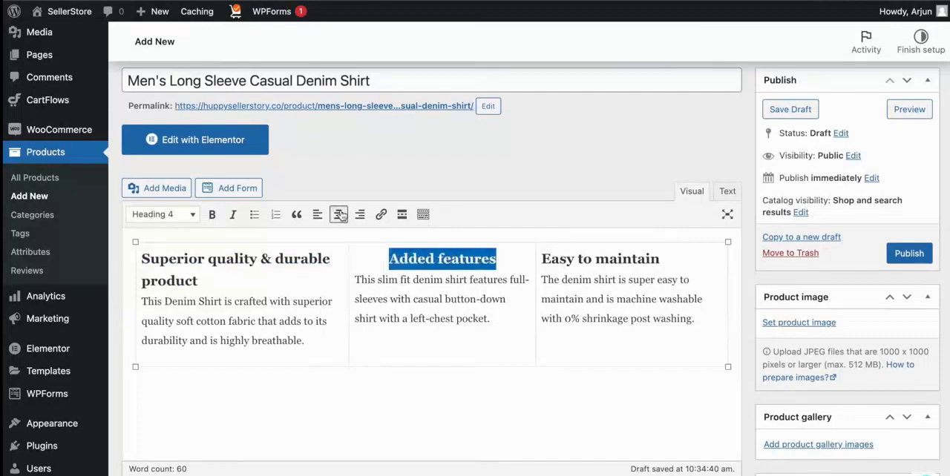
left_click(317, 214)
left_click(595, 273)
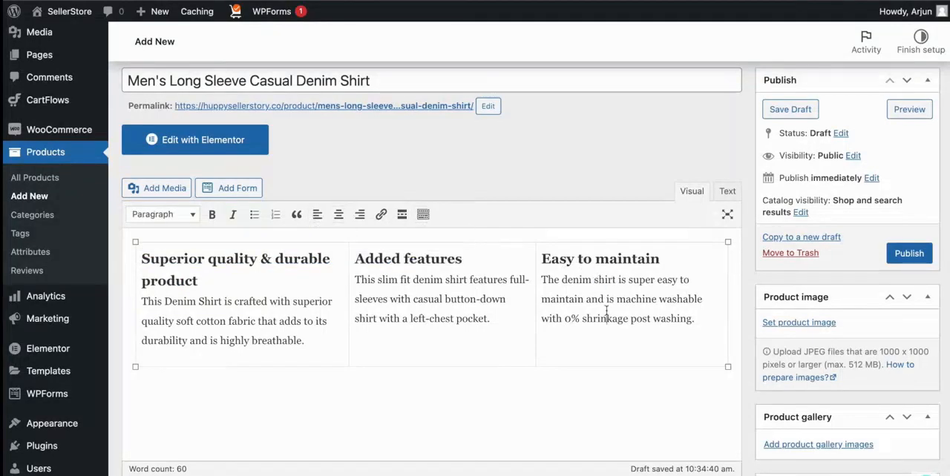
Check the available product types in the product data and keep Simple product.
scroll(607, 311, "down", 2)
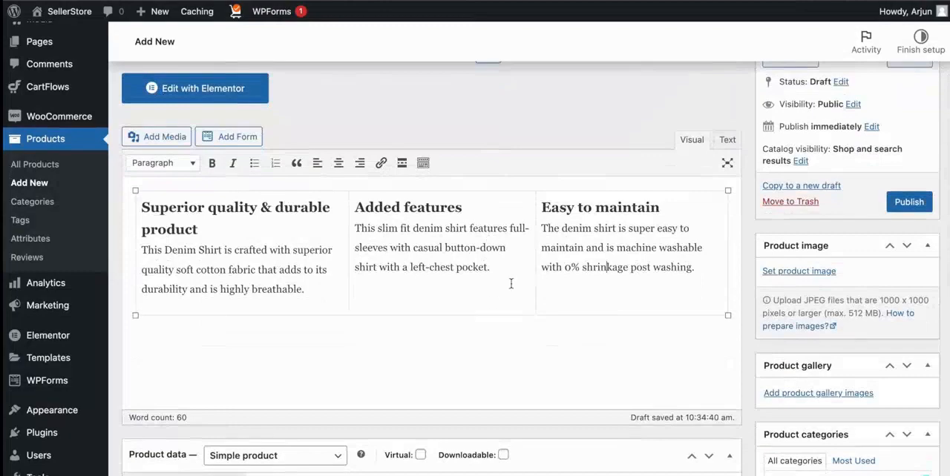
scroll(511, 284, "down", 5)
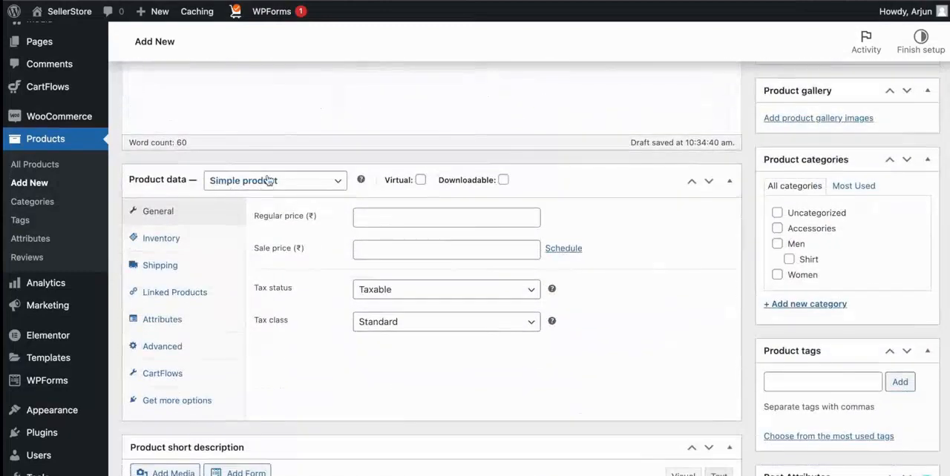
left_click(268, 180)
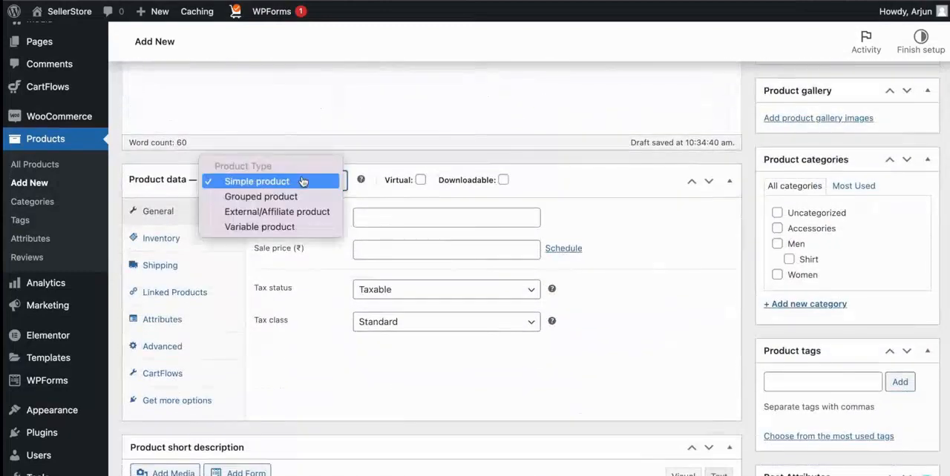
left_click(333, 130)
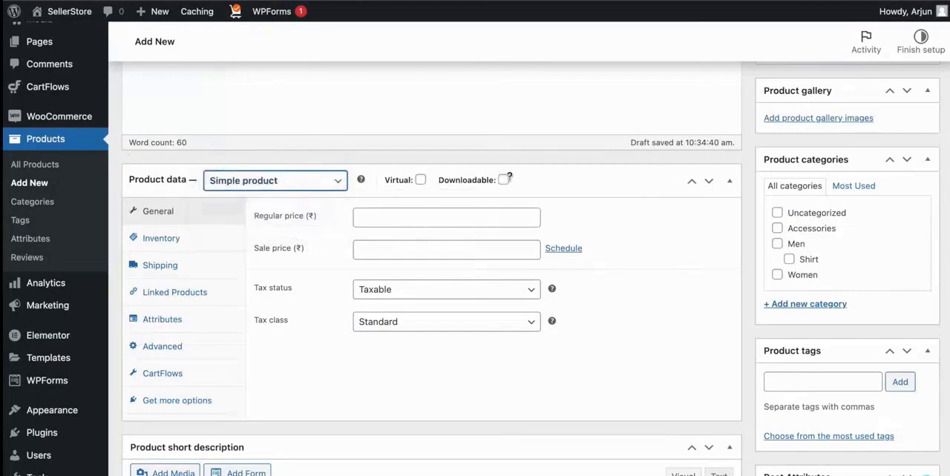
Set the regular price to ₹499 and the sale price to ₹399, keeping the tax status Taxable.
scroll(359, 221, "down", 1)
left_click(384, 193)
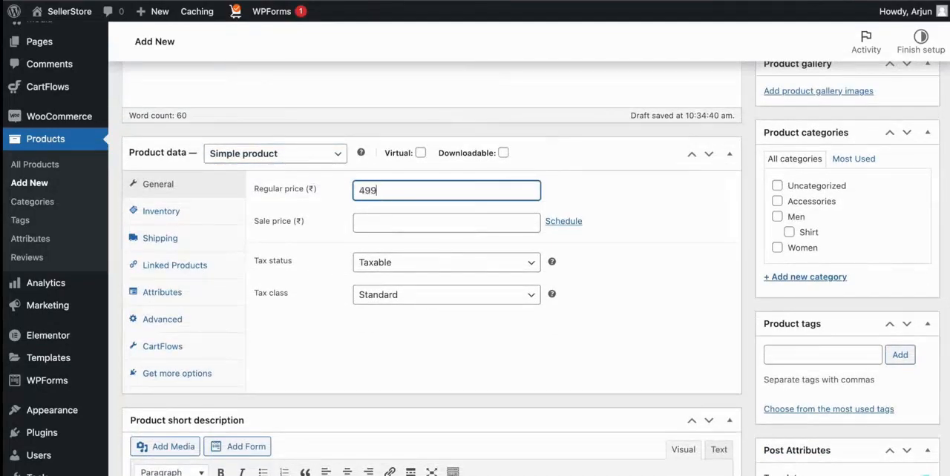
key("Tab")
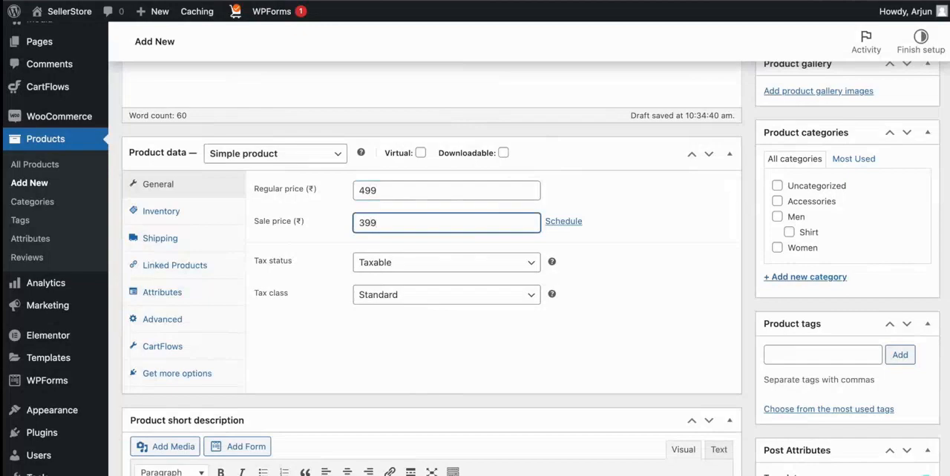
left_click(381, 261)
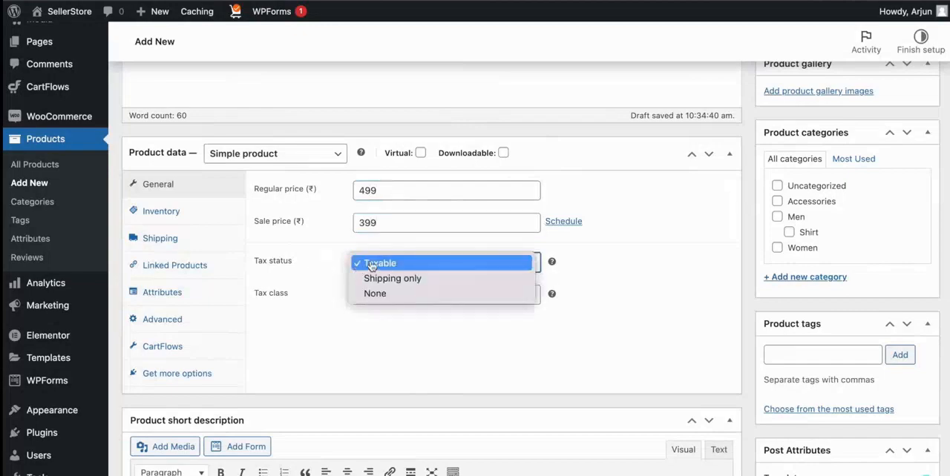
left_click(327, 262)
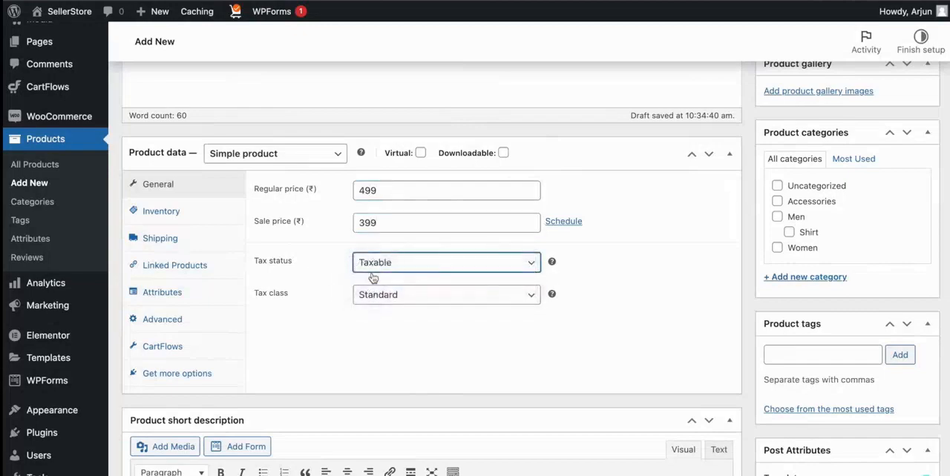
Check the tax class options, keeping Standard, and set the product's SKU to DENSH1.
left_click(363, 296)
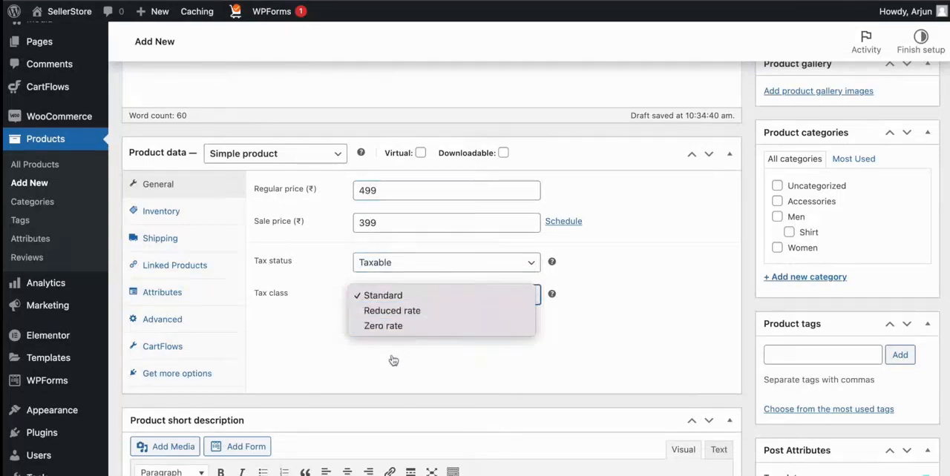
left_click(192, 218)
left_click(400, 187)
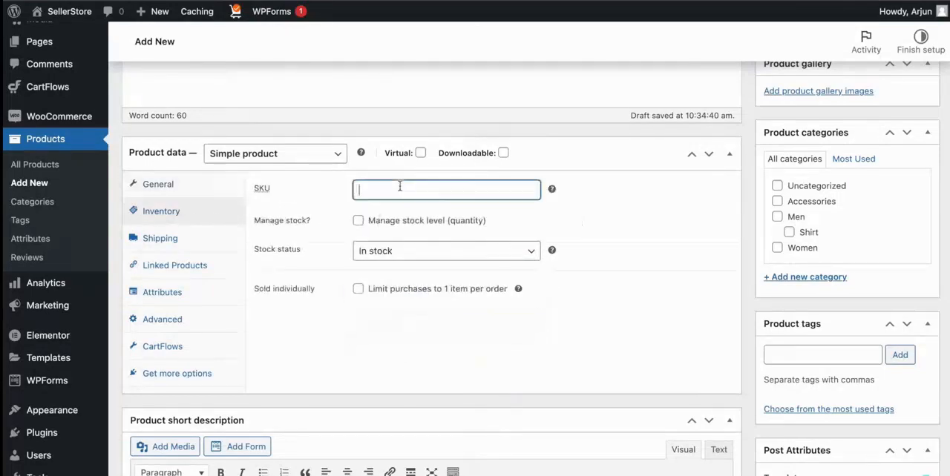
key("Tab")
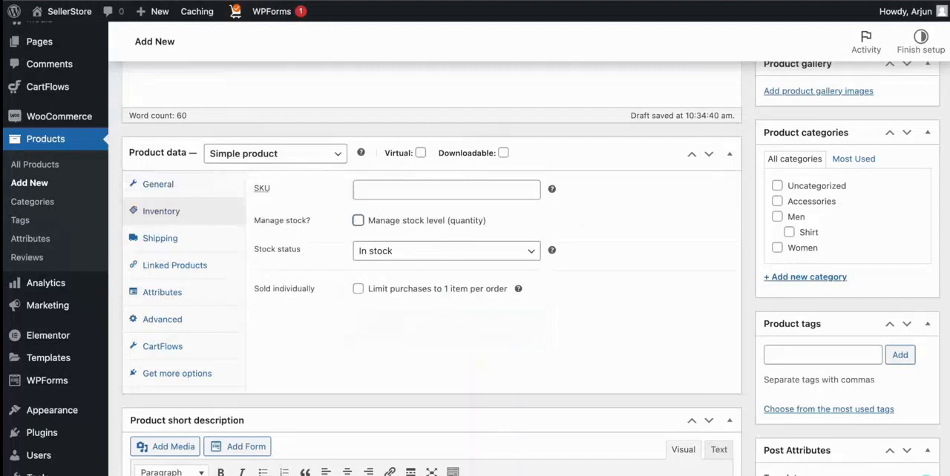
key("shift+Tab")
type("DEN")
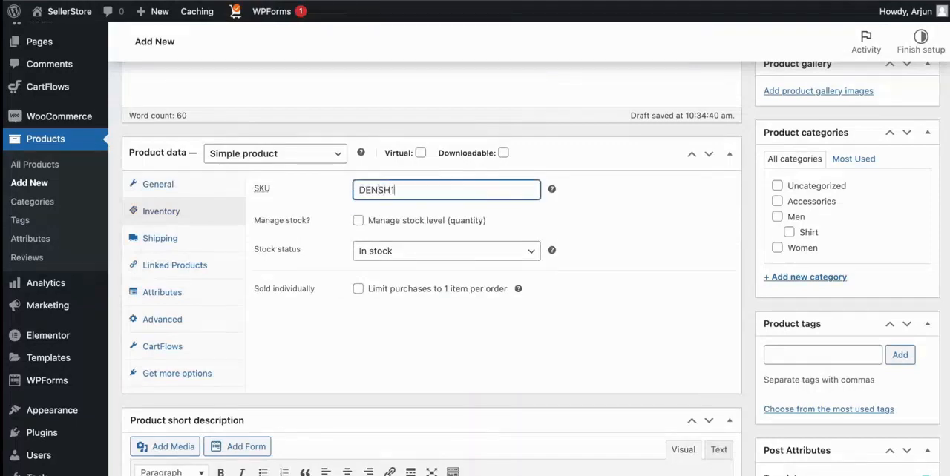
Enable stock level management with a stock quantity of 10, keeping backorders at Do not allow.
left_click(358, 221)
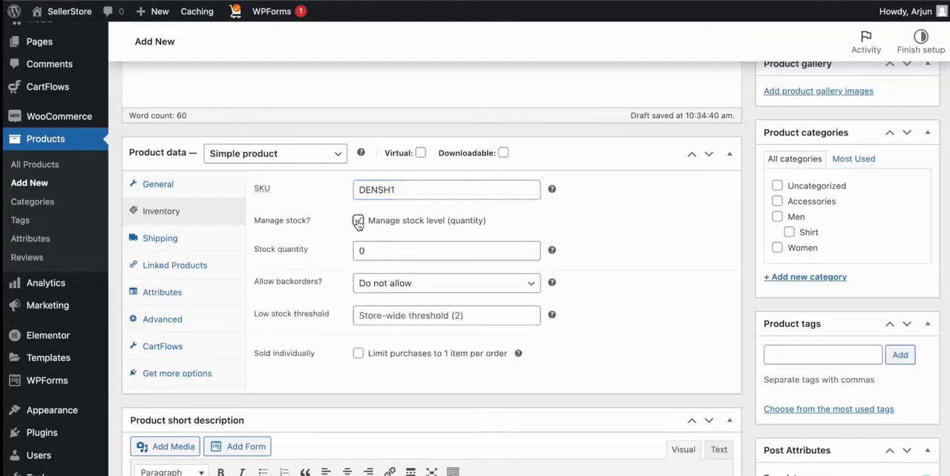
left_click(360, 250)
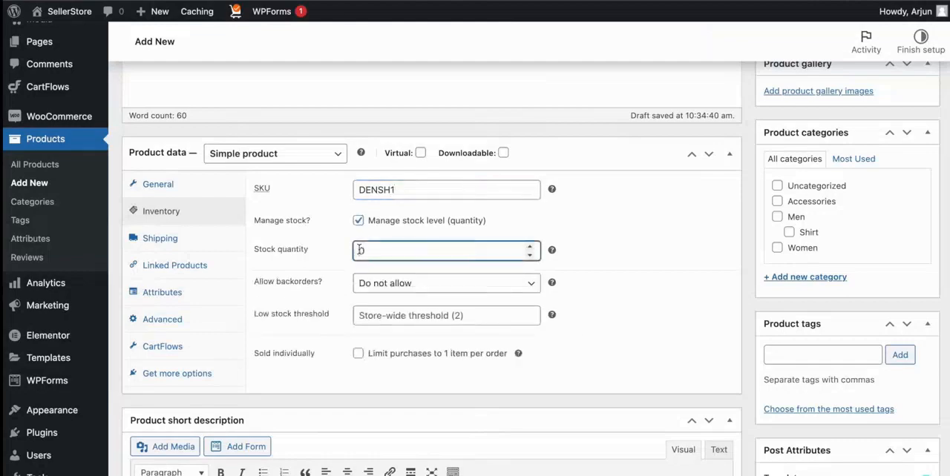
scroll(383, 271, "down", 2)
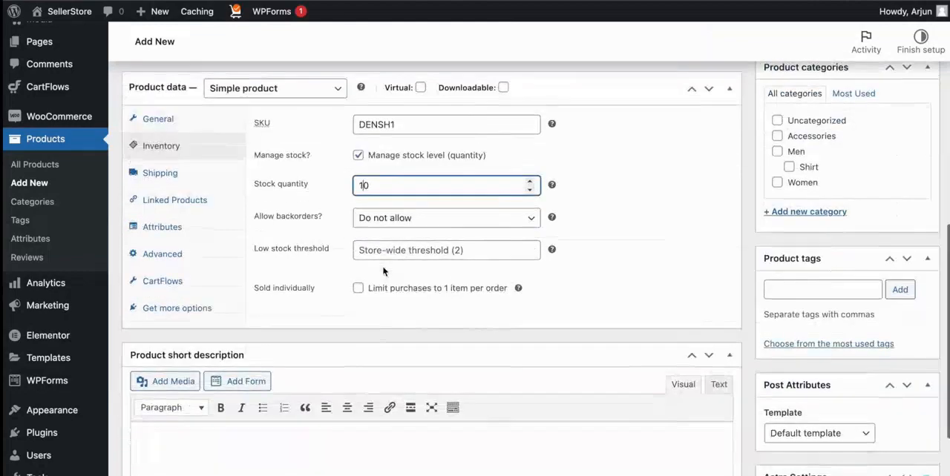
left_click(411, 218)
left_click(412, 220)
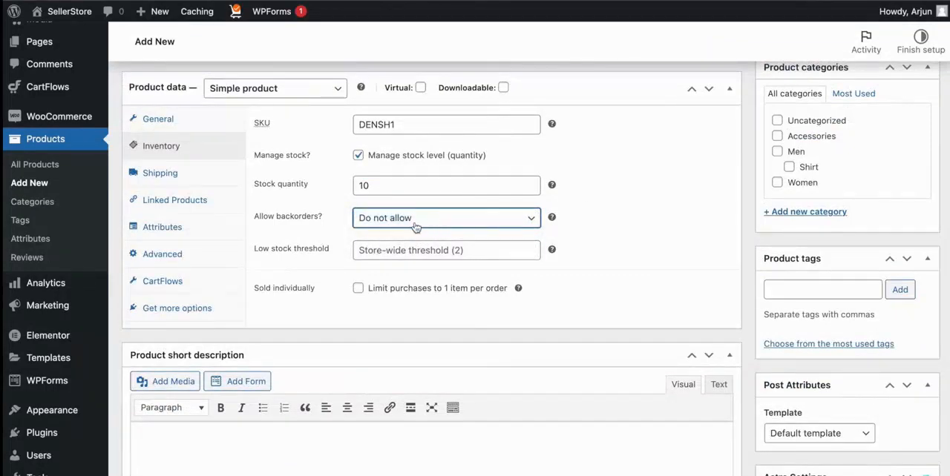
Set the product's low stock threshold to -2.
scroll(400, 223, "down", 1)
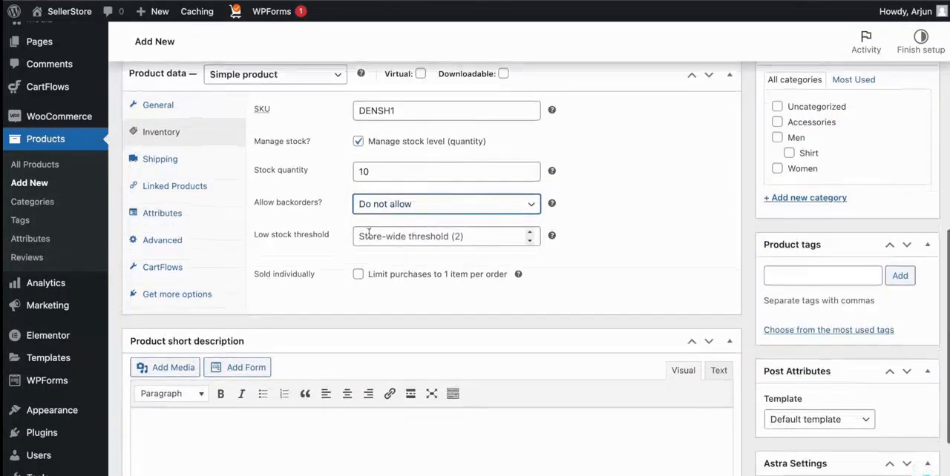
left_click(315, 239)
scroll(401, 236, "down", 3)
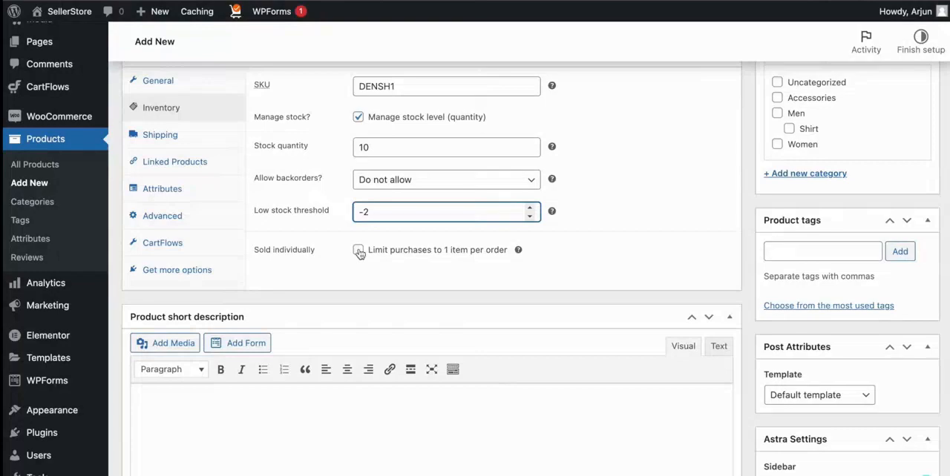
Review the shipping settings for weight, dimensions and shipping class, keeping No shipping class.
scroll(358, 252, "up", 2)
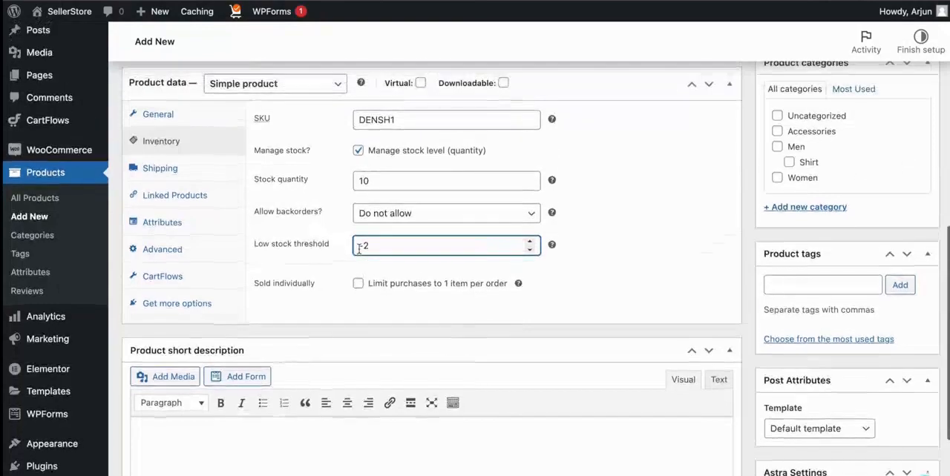
left_click(182, 175)
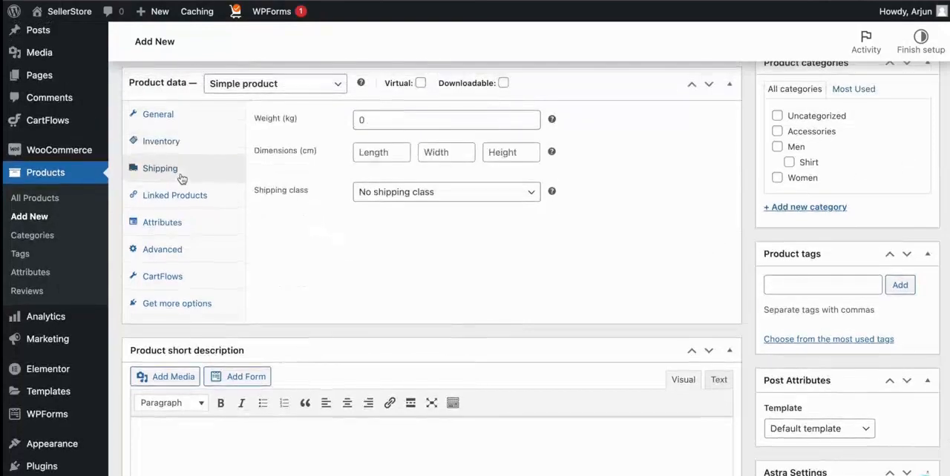
left_click(383, 119)
left_click(369, 149)
left_click(455, 147)
left_click(408, 200)
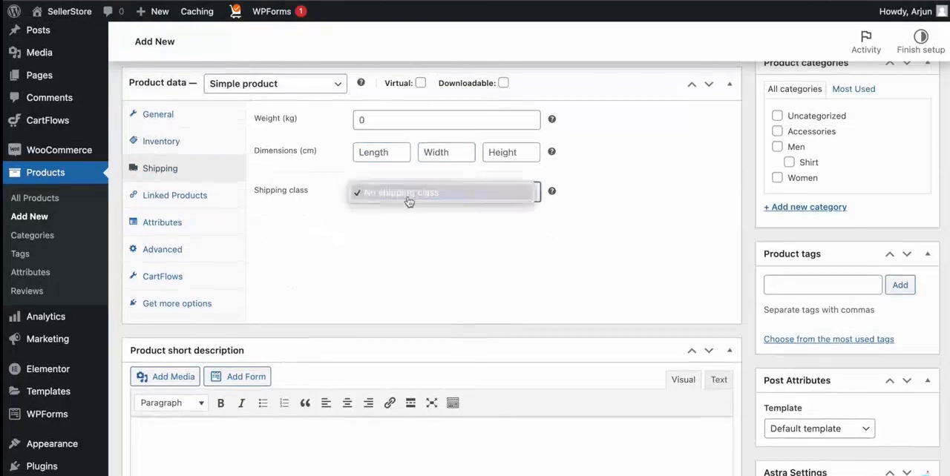
left_click(409, 196)
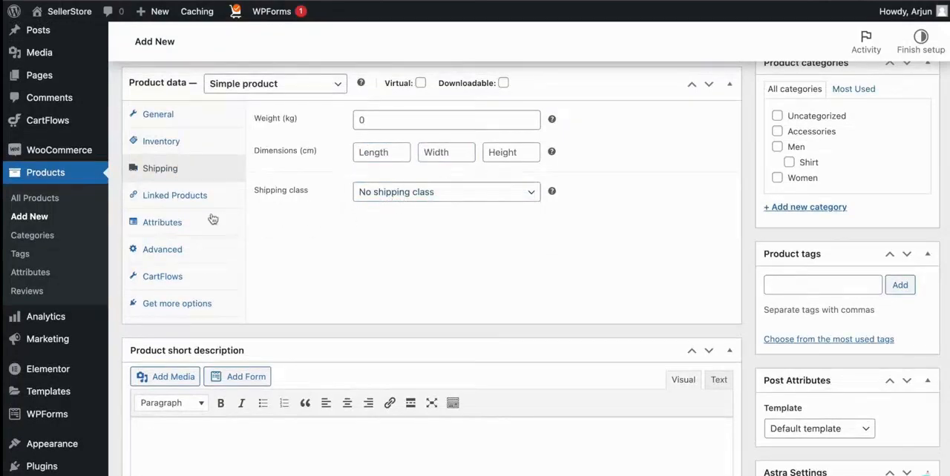
Review the upsells and cross-sells fields of the linked products settings.
left_click(195, 200)
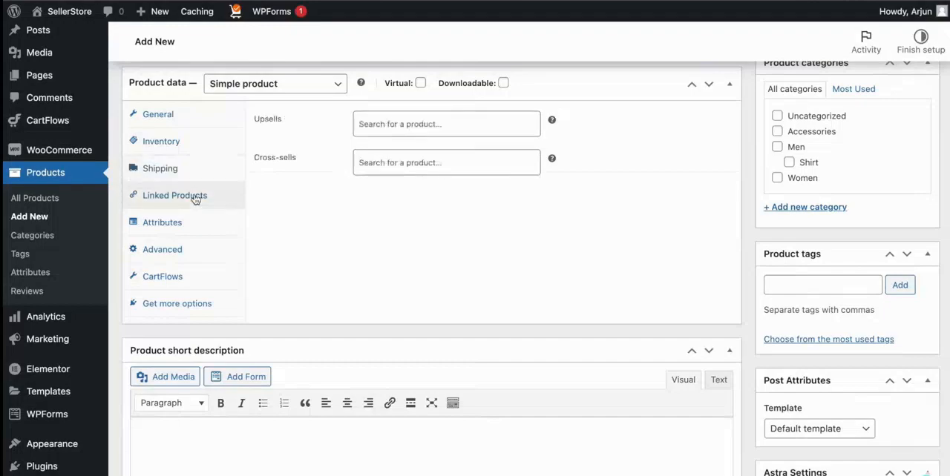
left_click(393, 119)
left_click(371, 185)
left_click(386, 156)
left_click(313, 172)
Add the existing color attribute to the product.
left_click(161, 222)
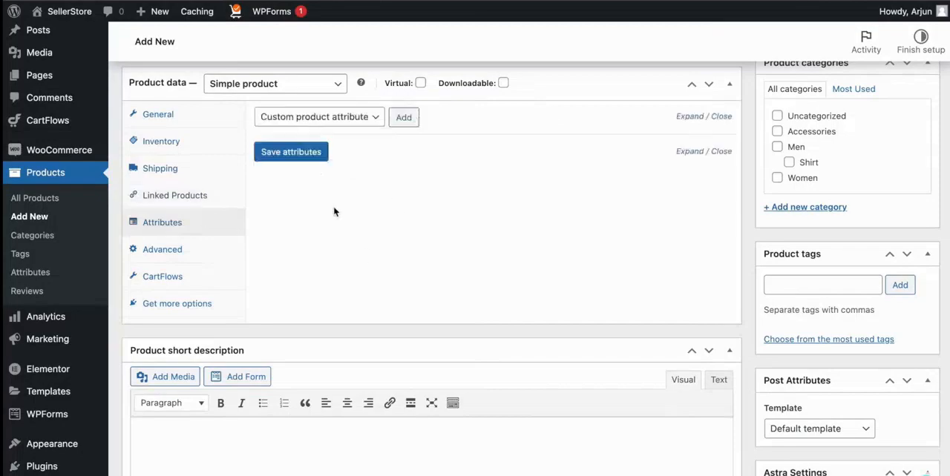
scroll(327, 186, "up", 1)
left_click(329, 143)
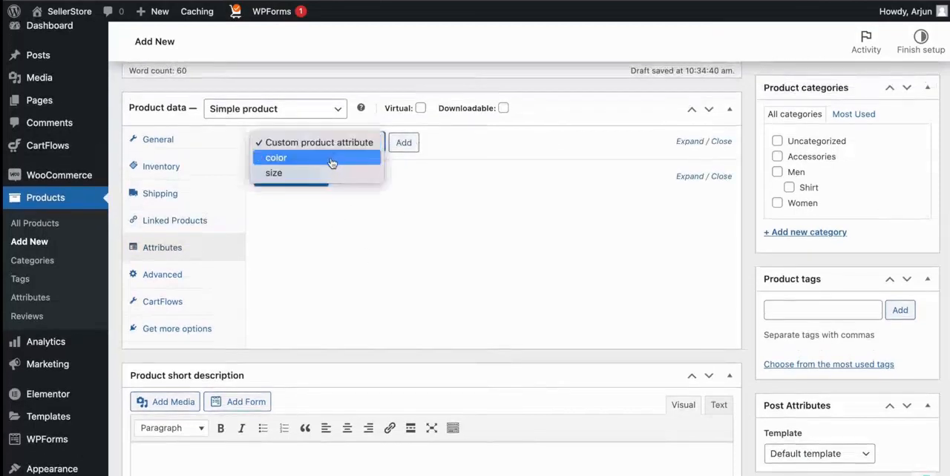
left_click(332, 163)
left_click(403, 142)
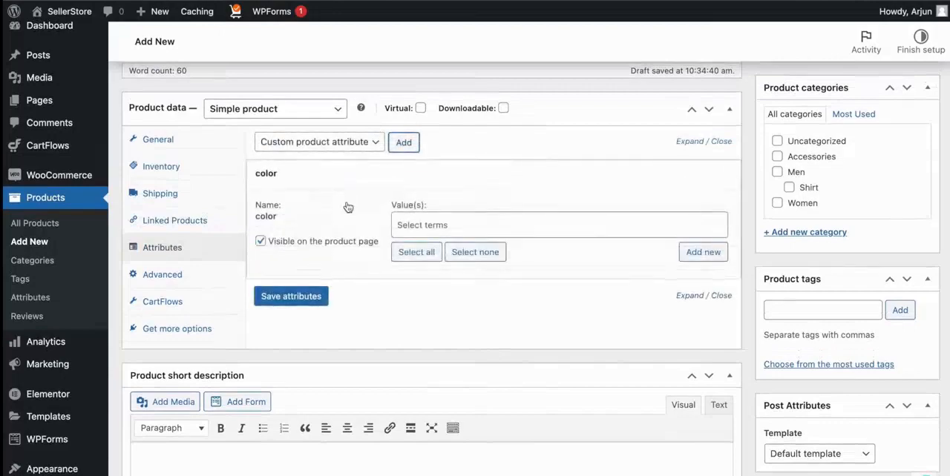
Try the values Black and Dark Green for the color attribute, and remove both again.
left_click(404, 224)
left_click(414, 272)
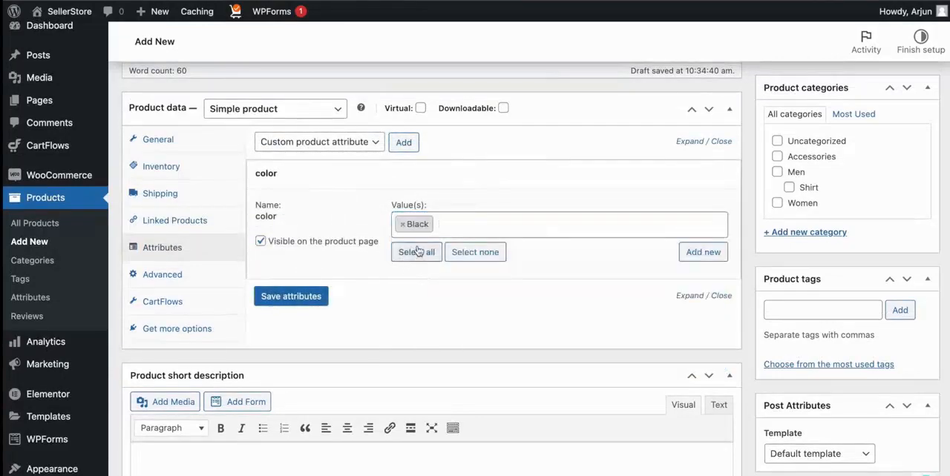
left_click(701, 252)
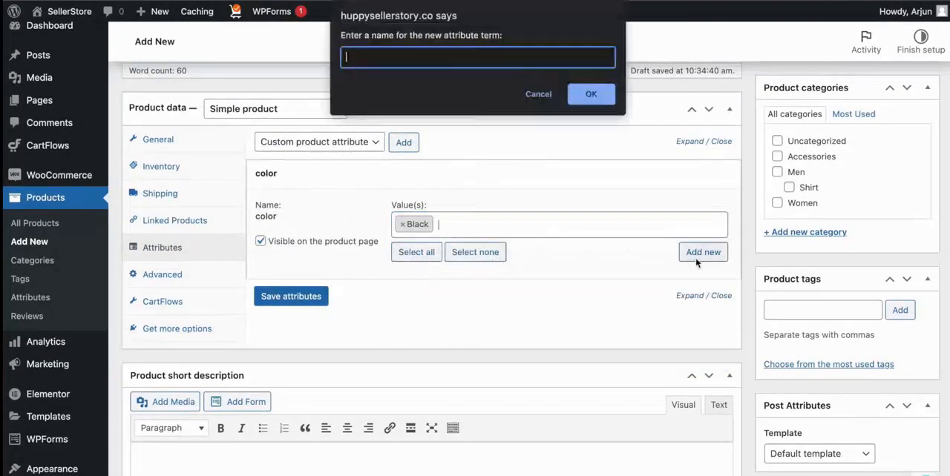
left_click(539, 93)
left_click(454, 227)
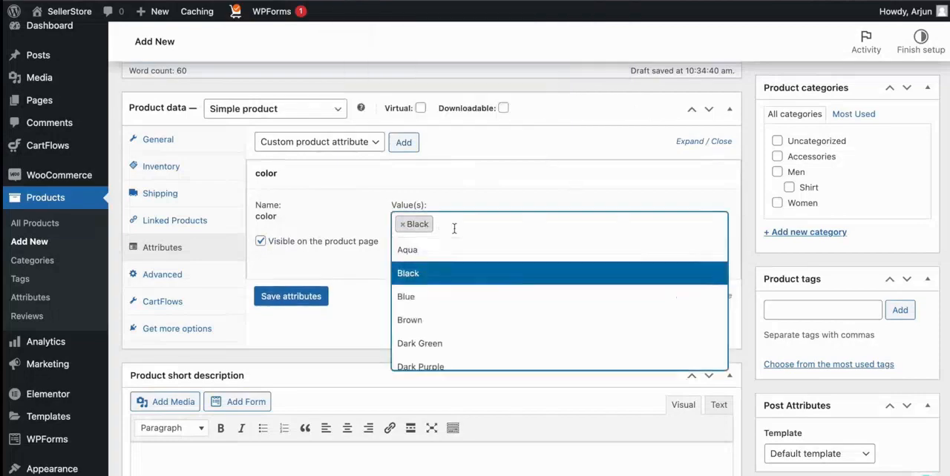
left_click(440, 341)
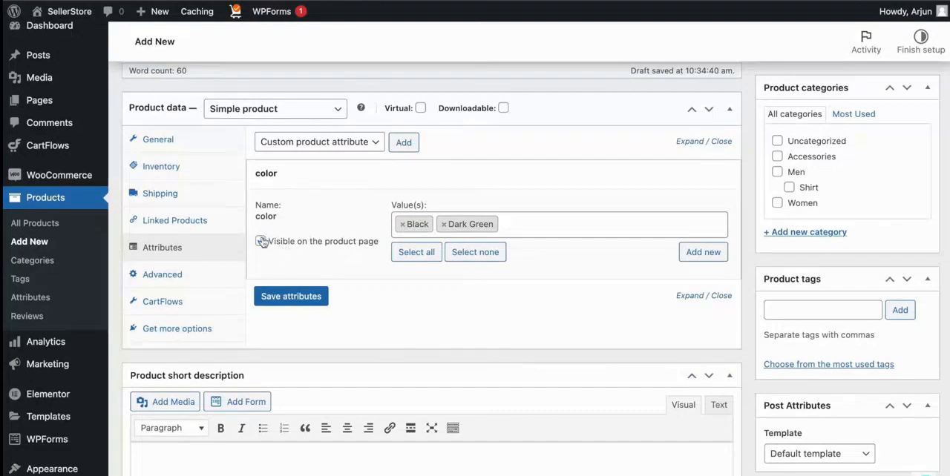
left_click(400, 225)
left_click(401, 225)
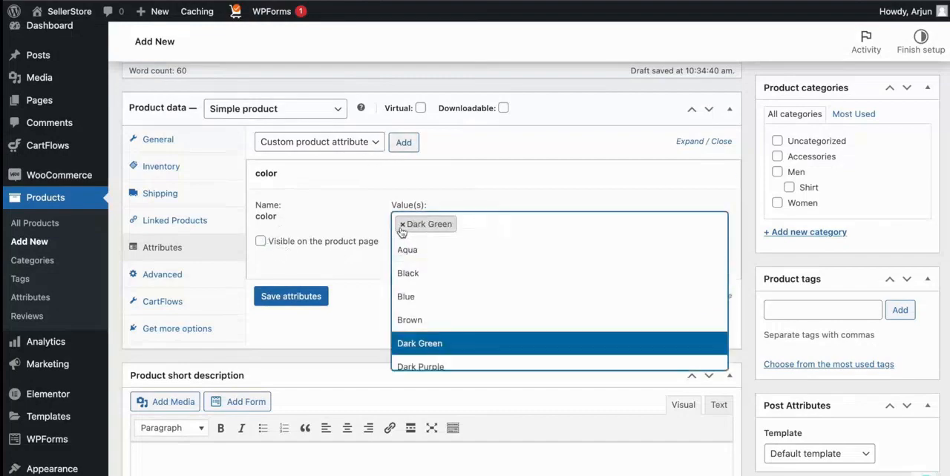
left_click(401, 225)
Review the advanced settings for the purchase note, menu order and reviews, keeping reviews enabled.
left_click(126, 282)
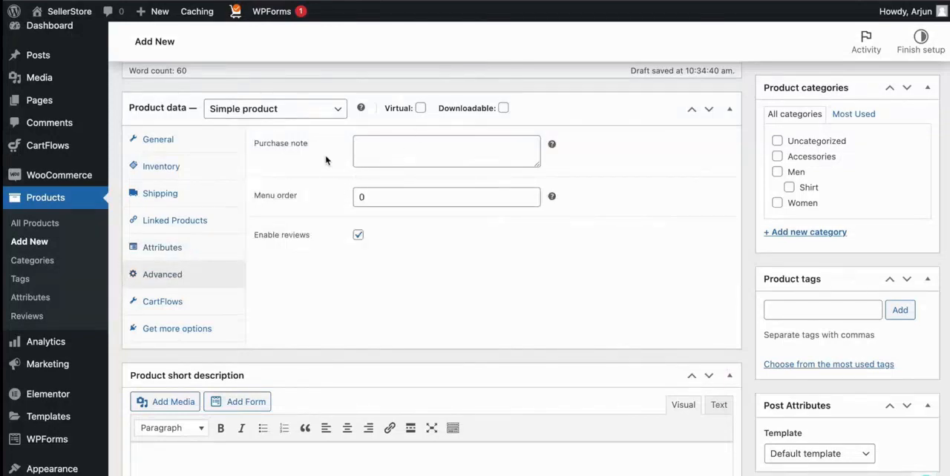
left_click(373, 146)
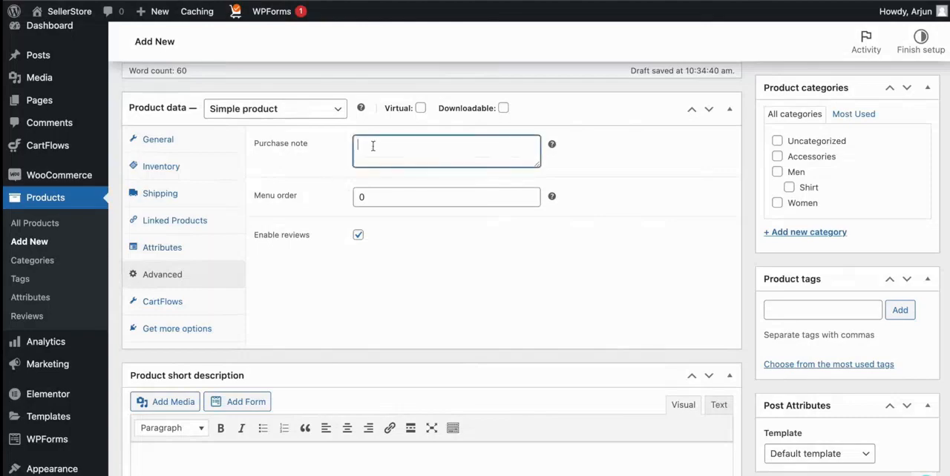
left_click(378, 196)
left_click(399, 252)
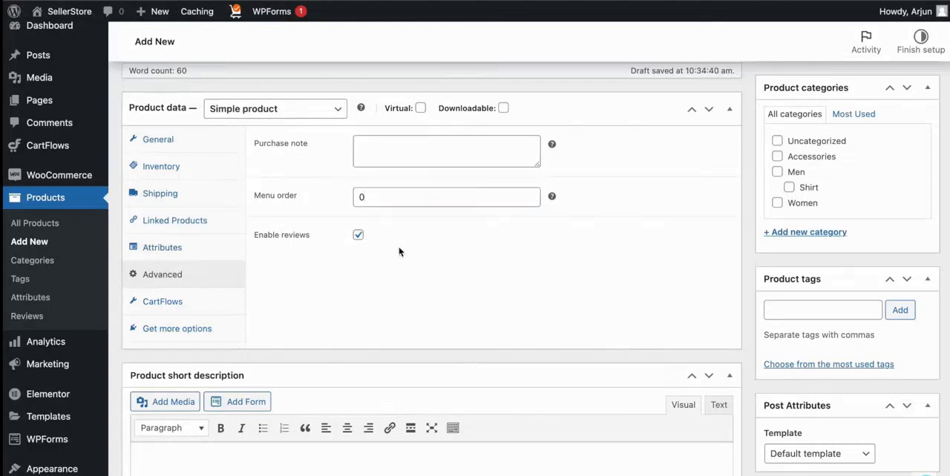
Assign the product to the Men category and its Shirt subcategory.
scroll(398, 252, "down", 1)
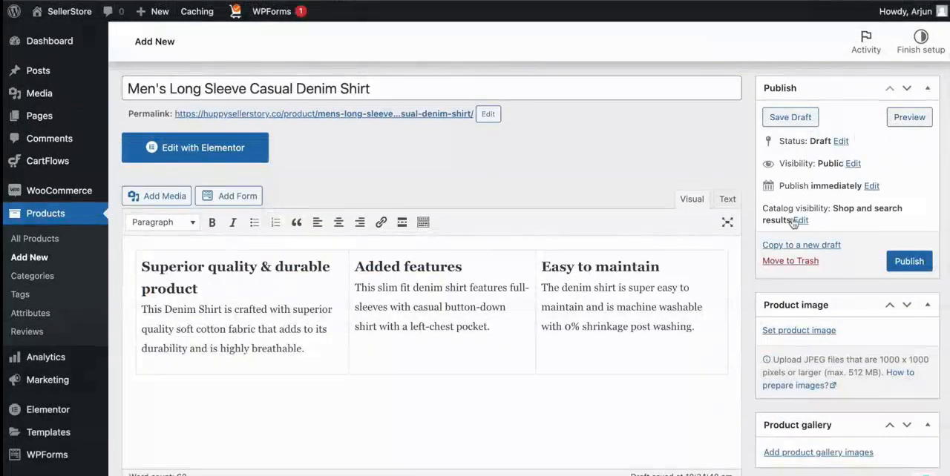
scroll(798, 260, "down", 5)
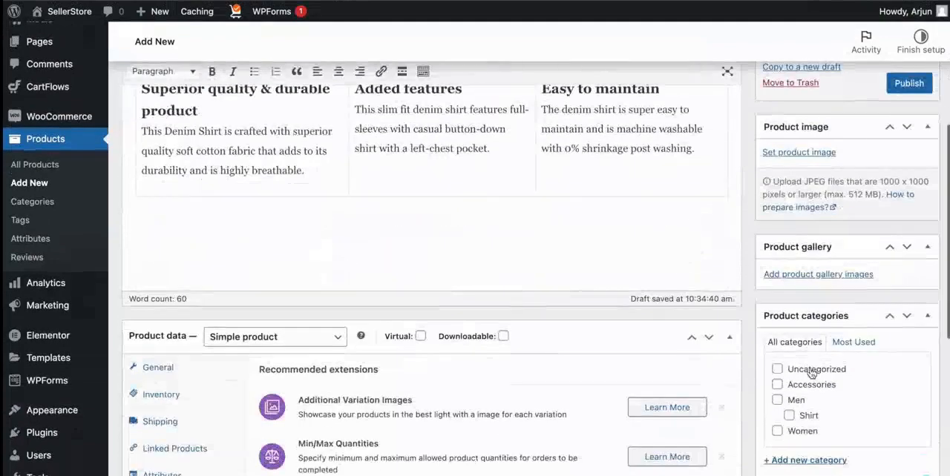
scroll(805, 319, "down", 5)
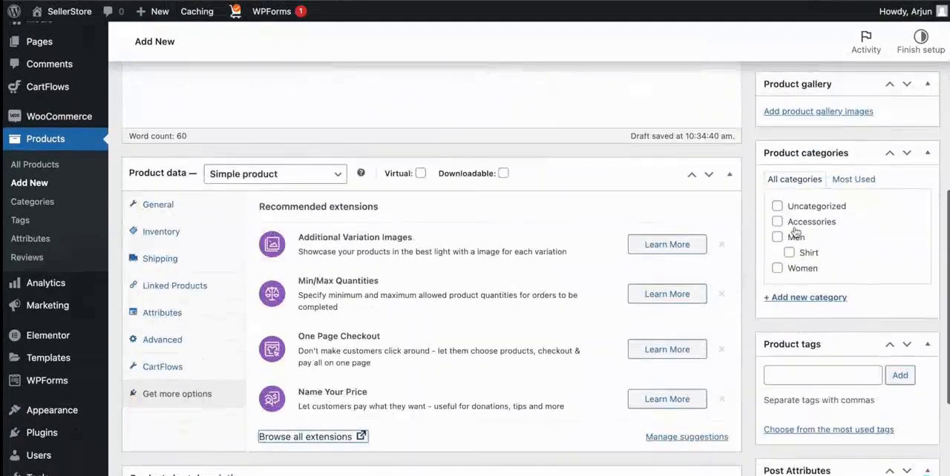
left_click(777, 237)
left_click(789, 252)
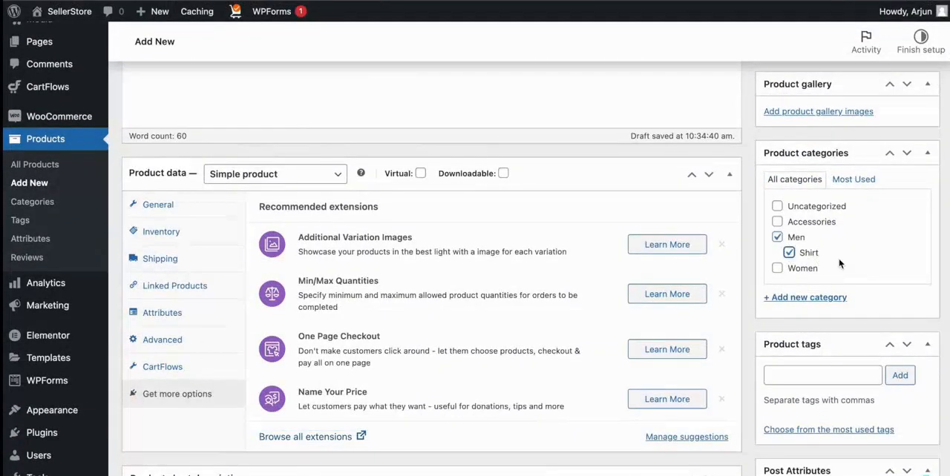
Examine the product tags field, leaving it empty.
scroll(824, 271, "down", 2)
left_click(811, 296)
scroll(810, 289, "down", 3)
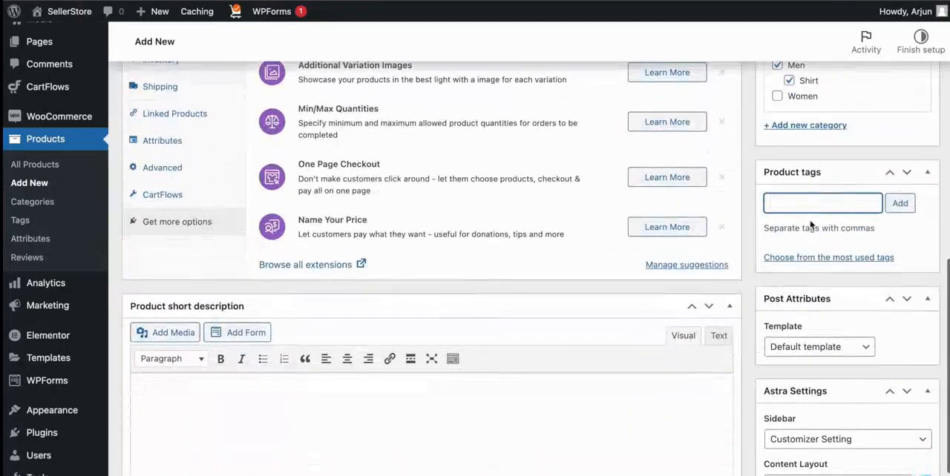
left_click(800, 215)
left_click(828, 202)
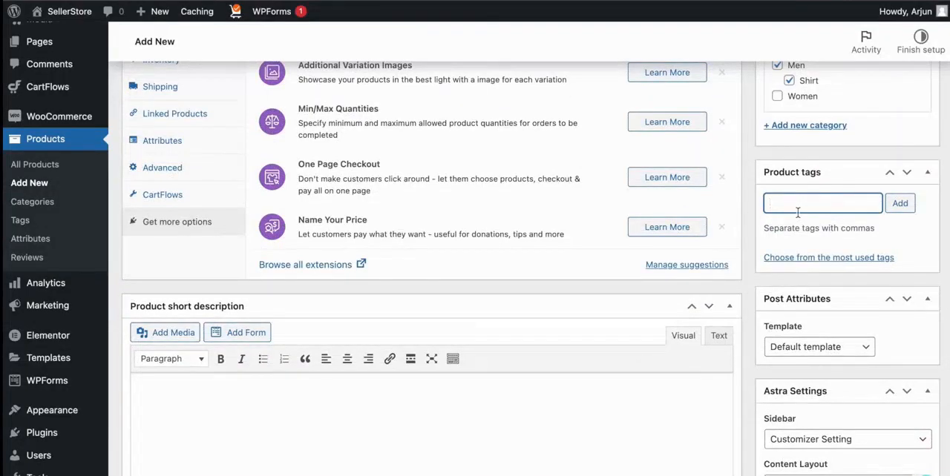
Check the post template options, keeping Default template, and look over the Astra settings.
scroll(772, 196, "down", 1)
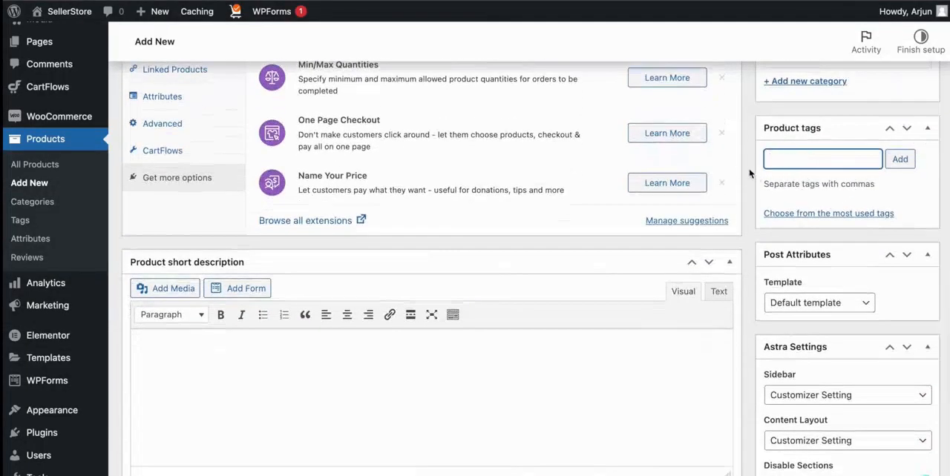
scroll(816, 223, "down", 3)
left_click(816, 186)
left_click(848, 186)
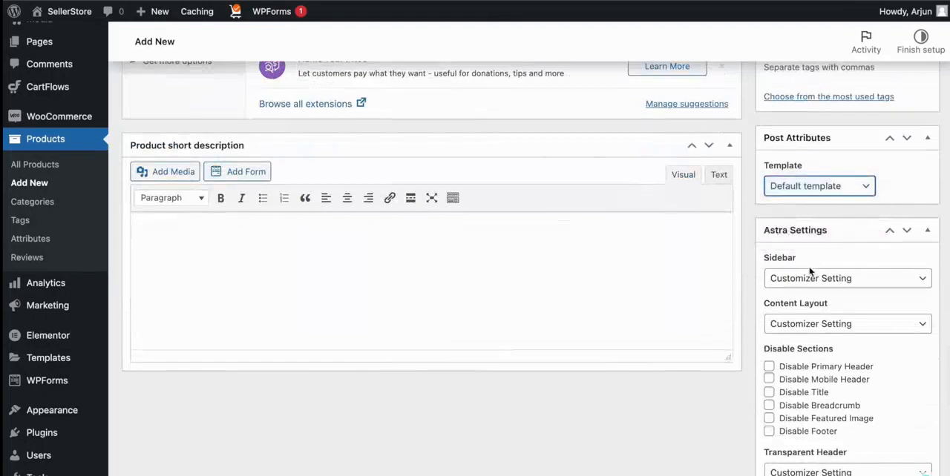
scroll(824, 265, "up", 8)
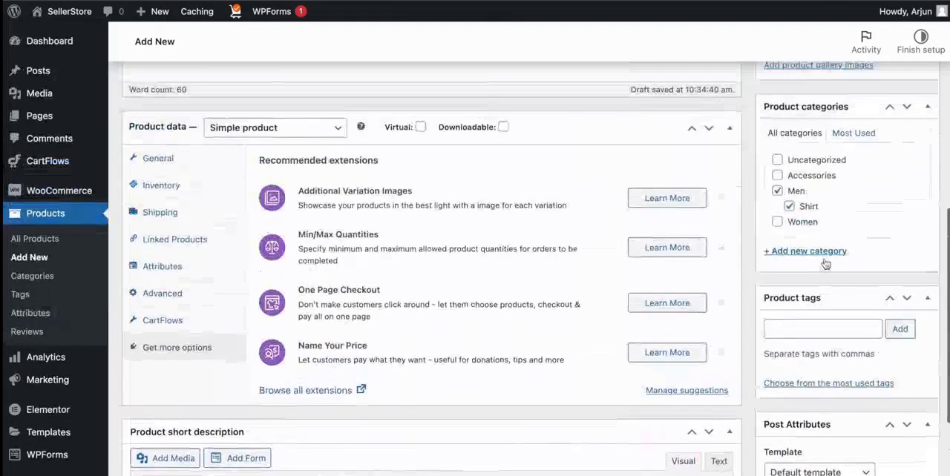
Publish the Men's Long Sleeve Casual Denim Shirt product.
scroll(825, 264, "down", 8)
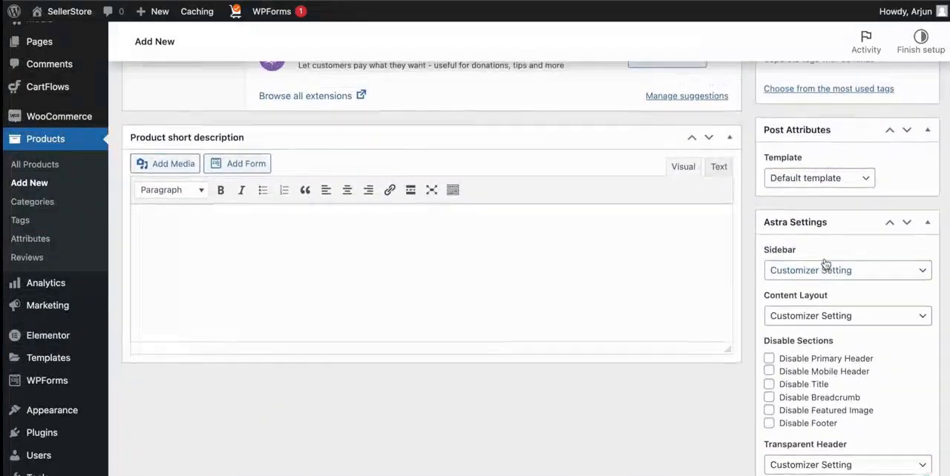
scroll(824, 265, "up", 20)
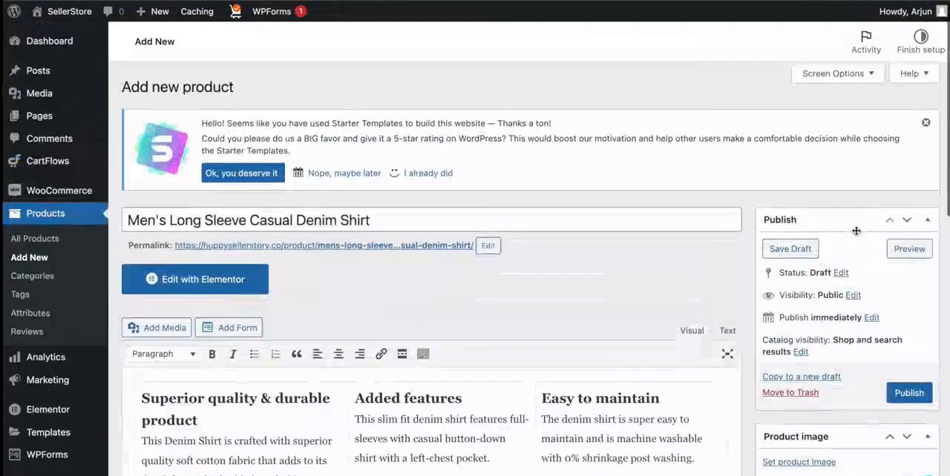
left_click(906, 391)
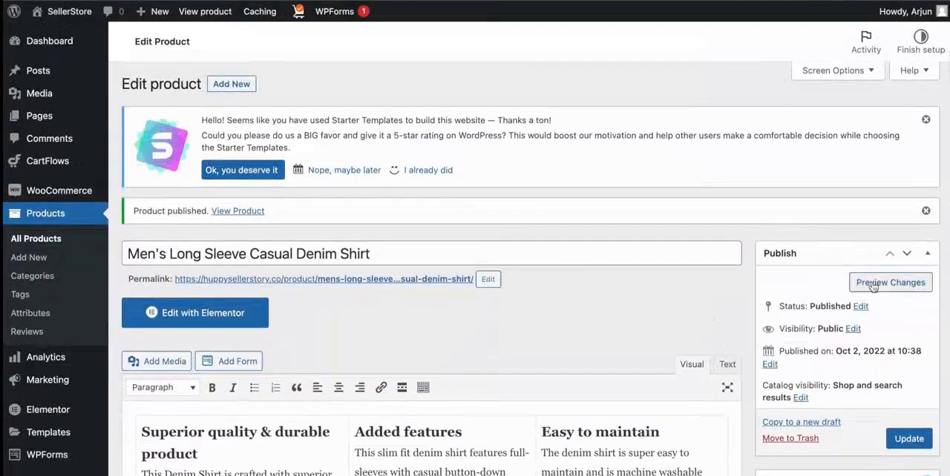
Preview the published shirt product and look over its image area, price, stock, categories and description.
left_click(886, 284)
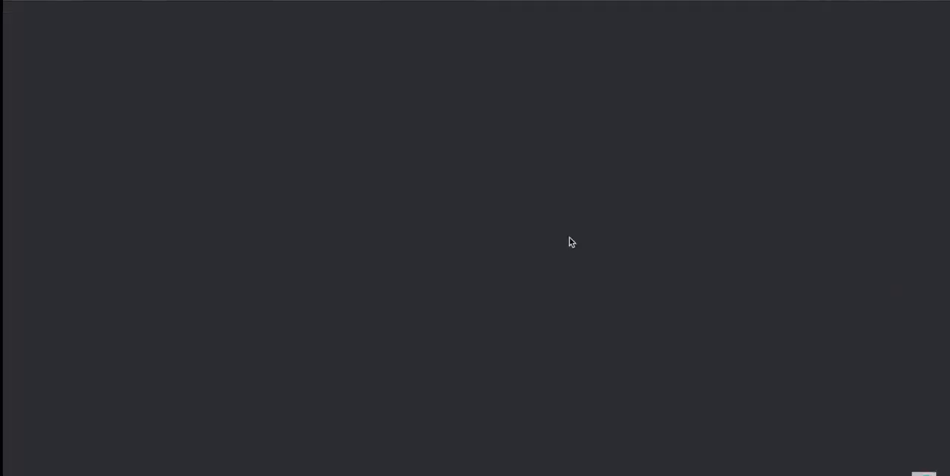
scroll(536, 290, "down", 3)
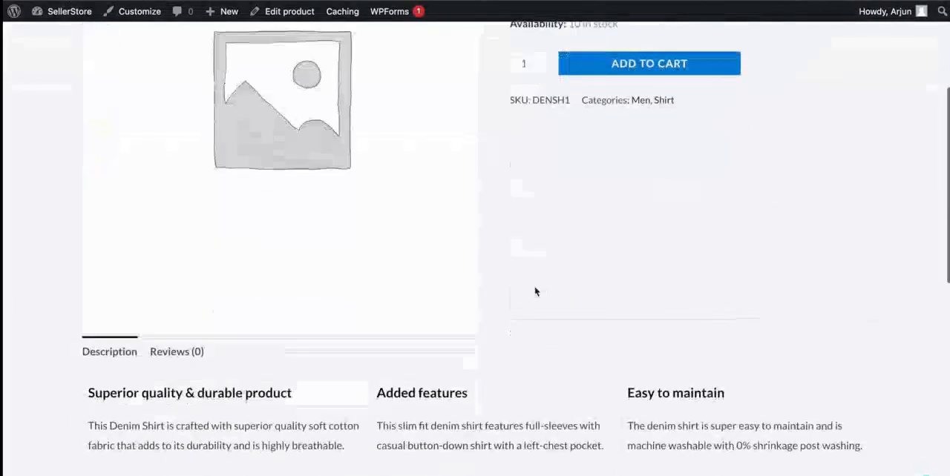
scroll(536, 290, "up", 3)
scroll(394, 299, "down", 7)
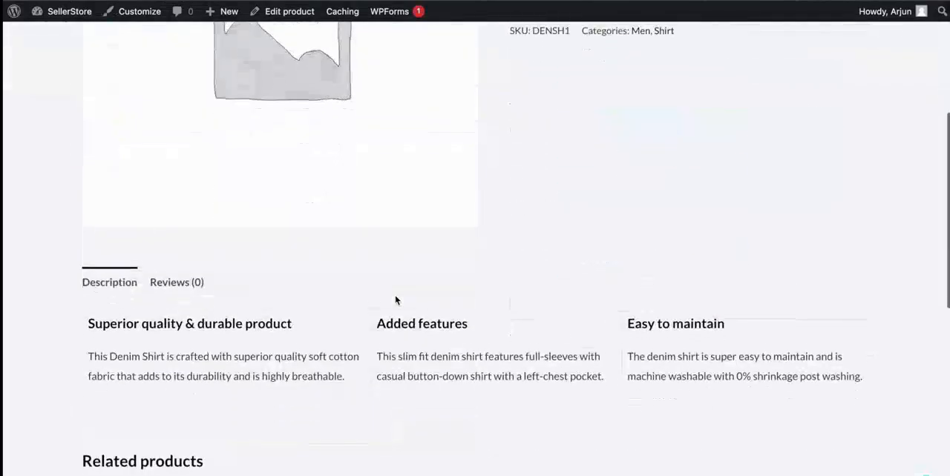
scroll(396, 301, "up", 1)
scroll(396, 301, "up", 10)
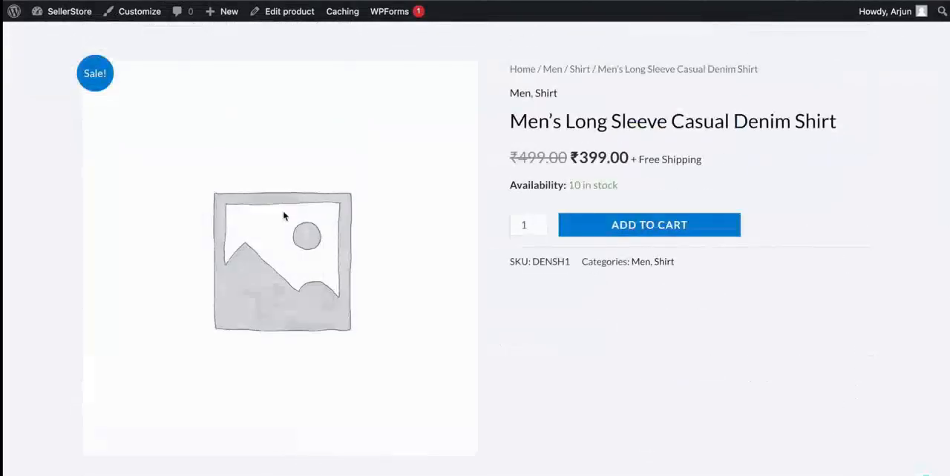
scroll(293, 207, "up", 2)
Upload the four blue shirt photos from the Shirts folder and set one of them as the product image.
scroll(645, 140, "down", 4)
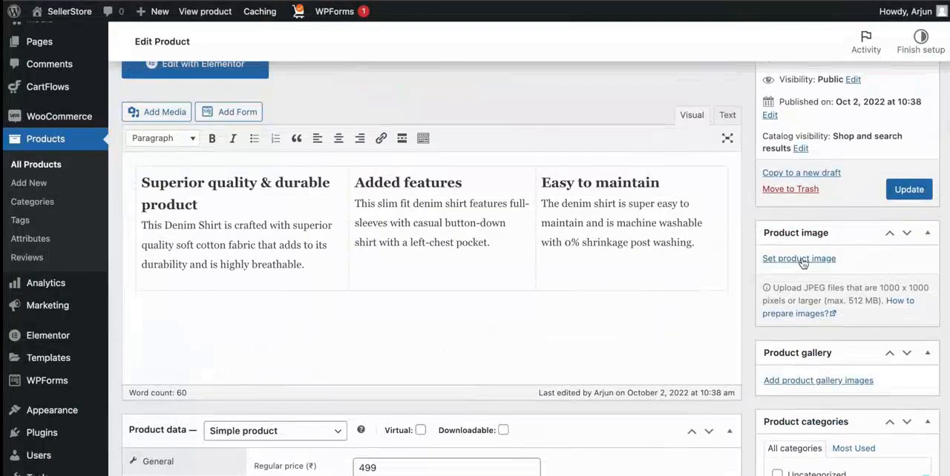
left_click(800, 259)
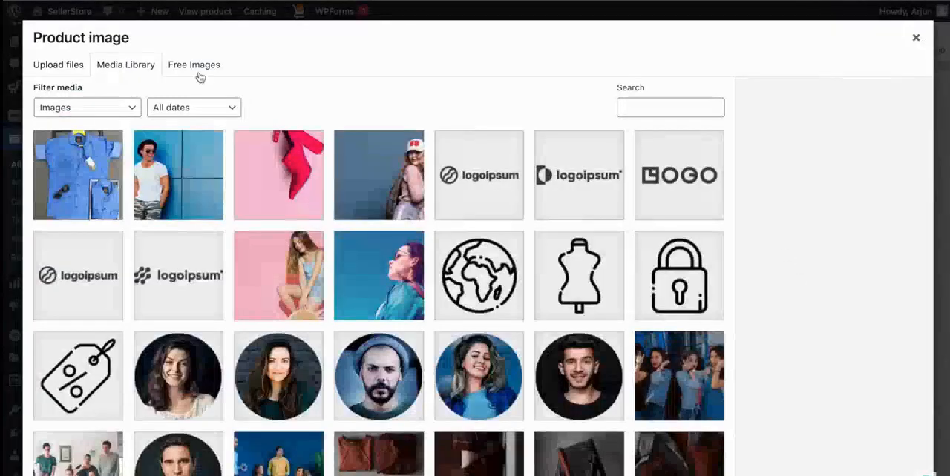
left_click(196, 71)
left_click(149, 71)
left_click(187, 72)
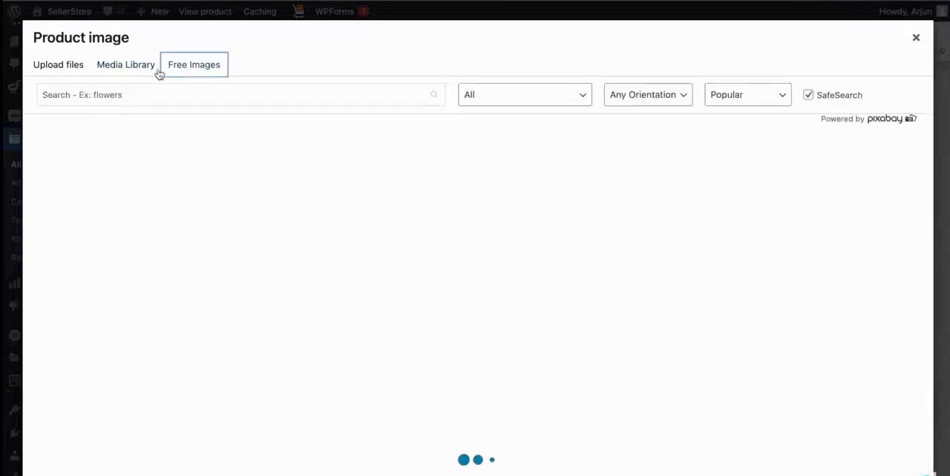
left_click(58, 65)
left_click(464, 273)
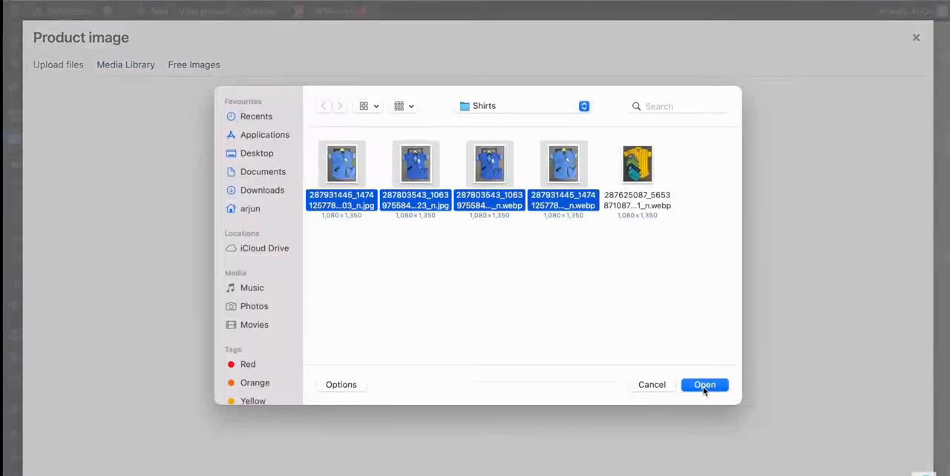
left_click(703, 387)
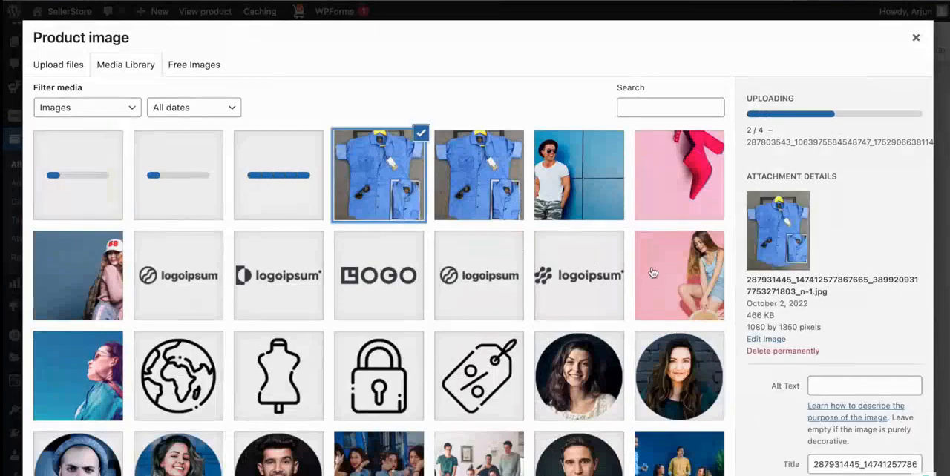
left_click(879, 475)
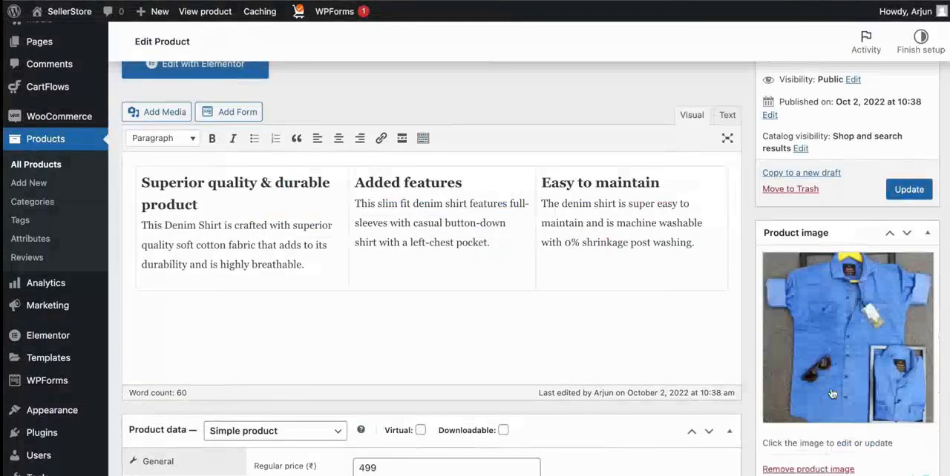
Add the darker blue shirt photo, second in the media library, to the product gallery.
scroll(832, 393, "down", 2)
left_click(825, 395)
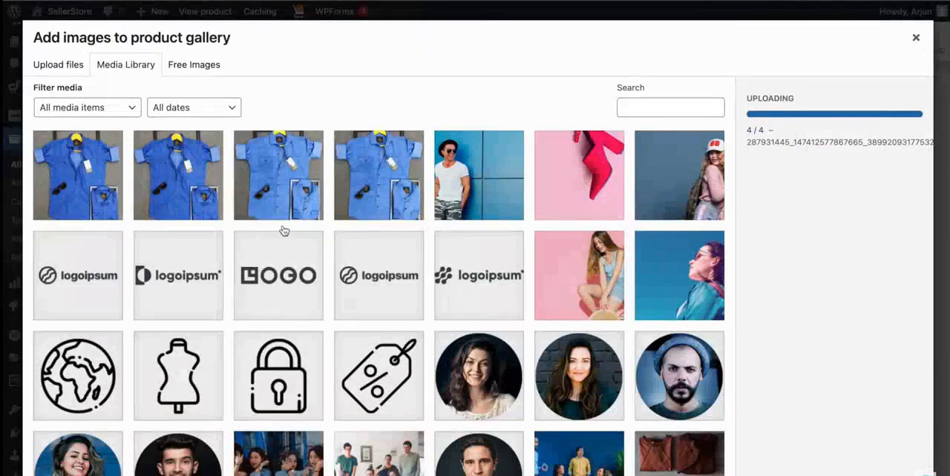
left_click(195, 185)
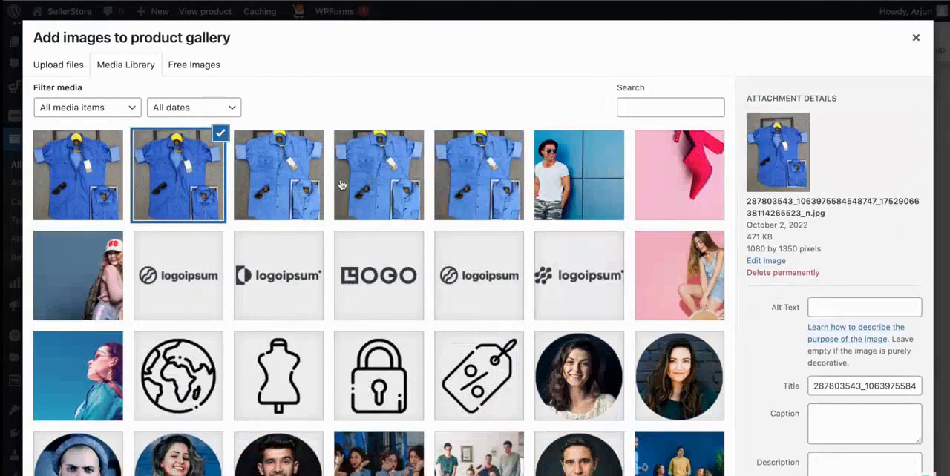
left_click(112, 179)
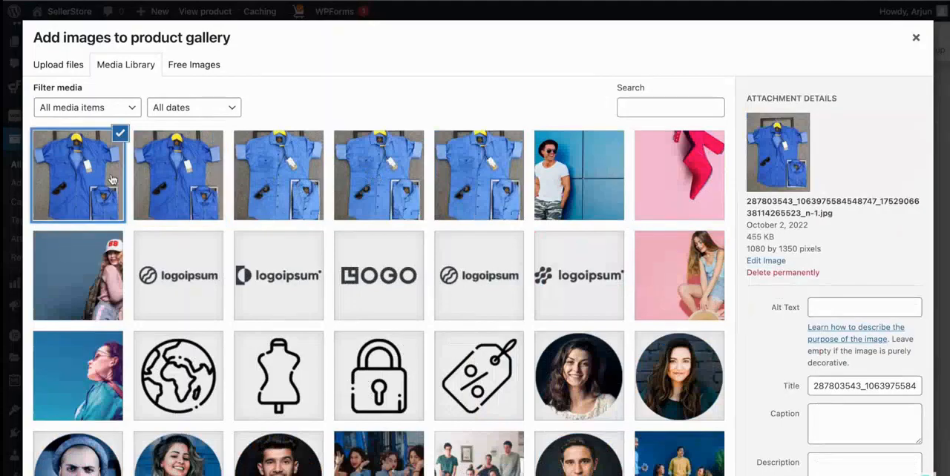
left_click(189, 180)
left_click(879, 474)
Add men-fashion-free-img.jpg to the product gallery as well and update the product.
scroll(818, 413, "down", 3)
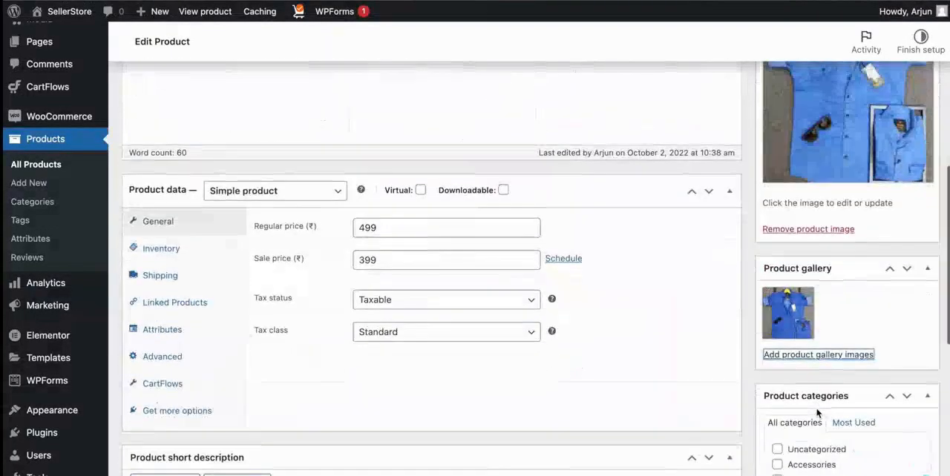
left_click(840, 358)
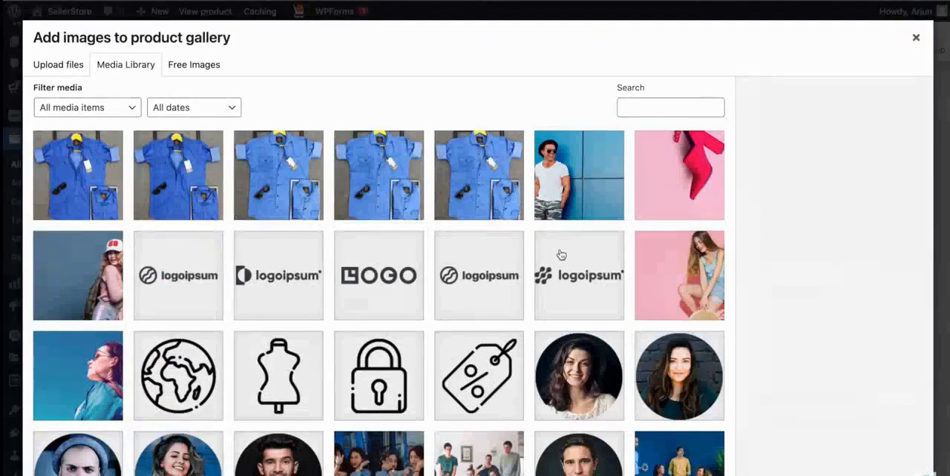
left_click(572, 199)
scroll(619, 362, "down", 5)
scroll(619, 361, "up", 4)
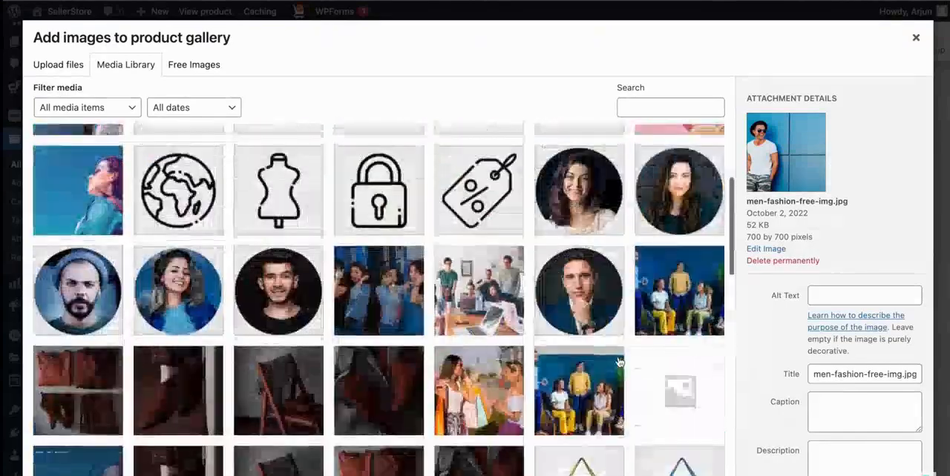
left_click(883, 475)
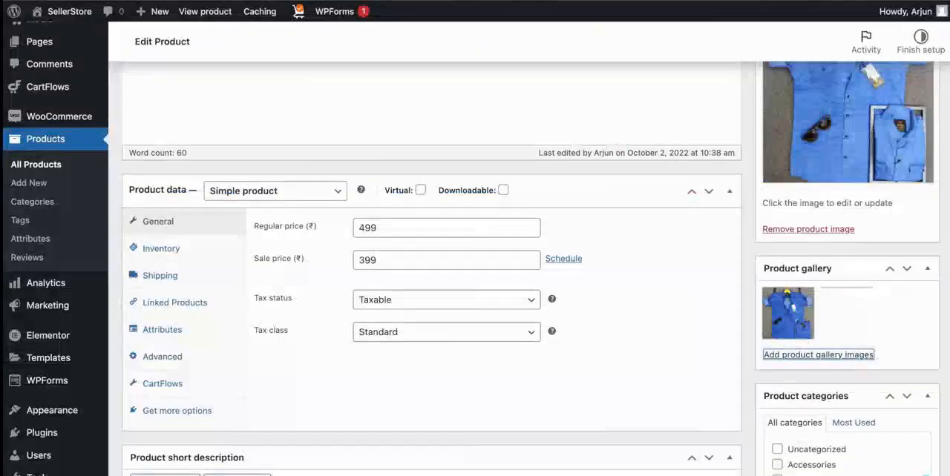
scroll(838, 388, "up", 5)
left_click(911, 160)
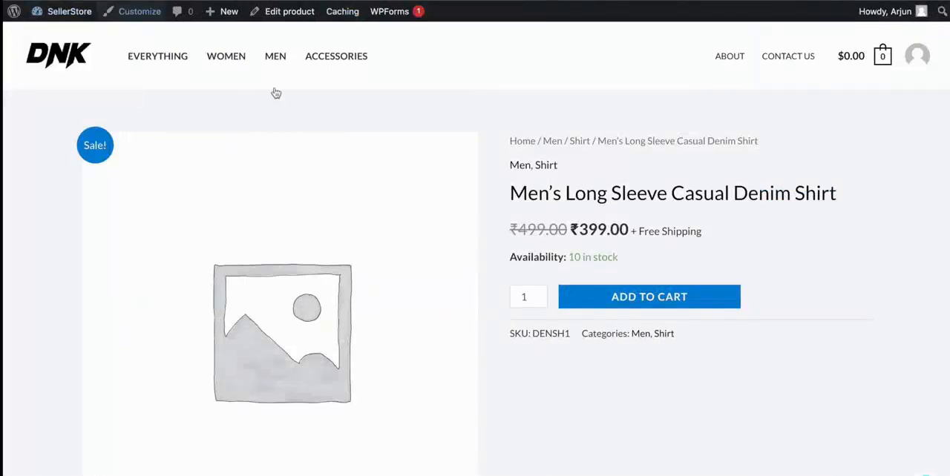
Check the product images on the store page and display the gallery photo of the man in the hat.
scroll(520, 163, "down", 2)
scroll(584, 189, "down", 5)
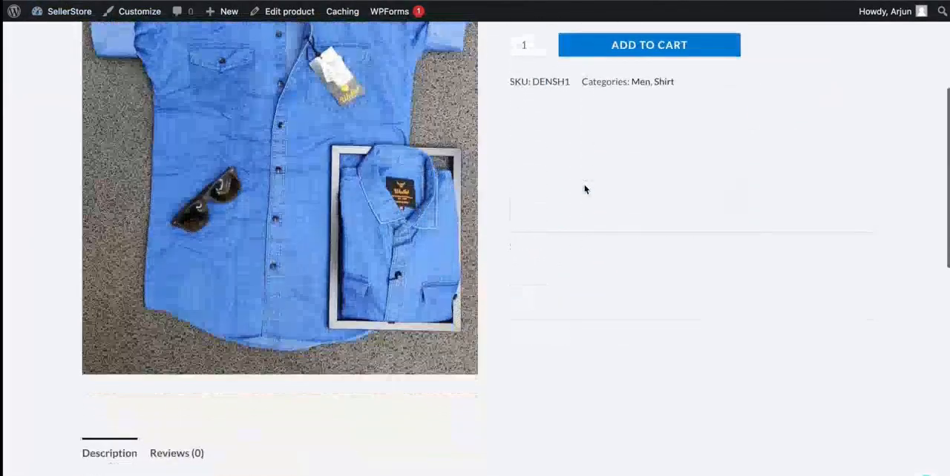
left_click(330, 174)
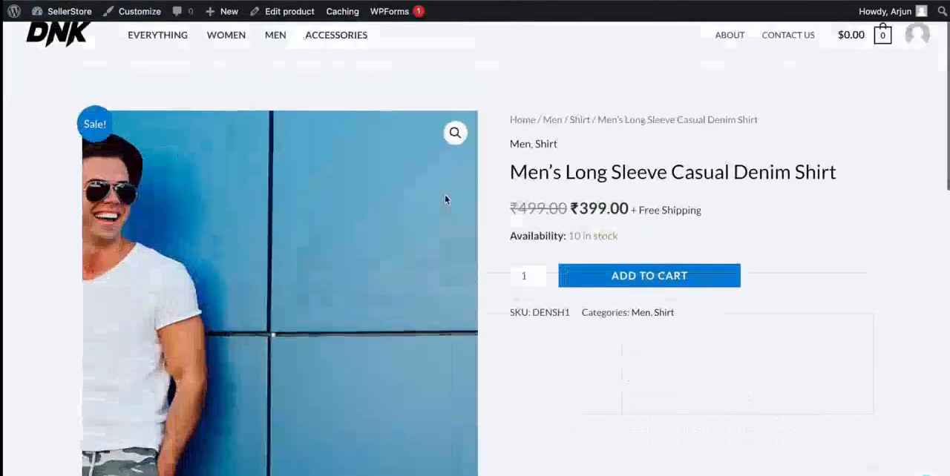
Review the three-column description, the related products and the footer of the shirt's store page.
scroll(446, 199, "down", 7)
scroll(446, 199, "down", 1)
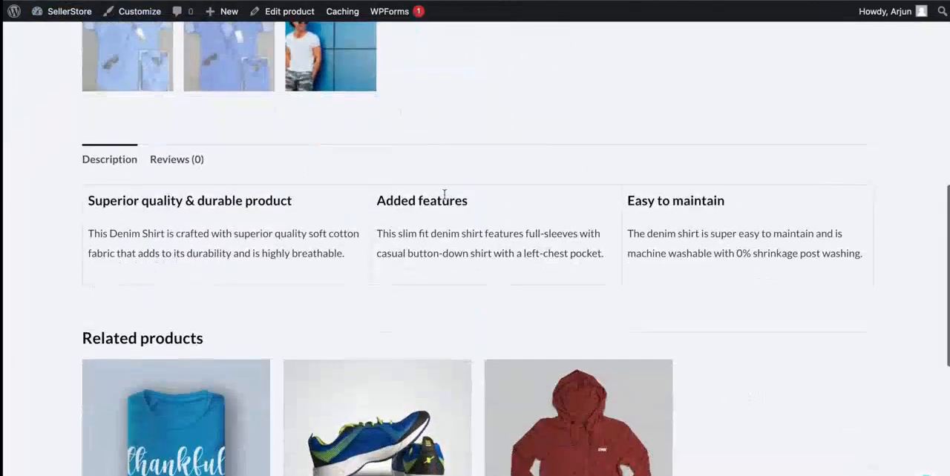
left_click_drag(66, 182, 600, 234)
left_click(599, 235)
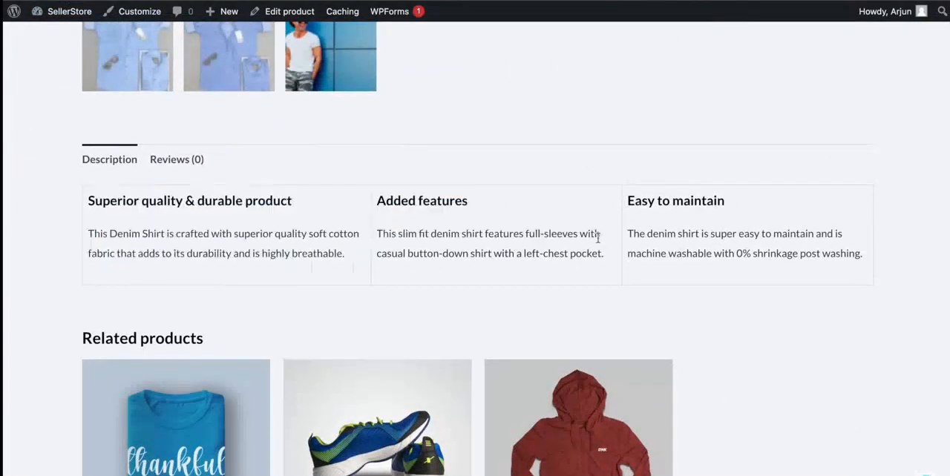
scroll(600, 237, "down", 4)
scroll(382, 318, "down", 4)
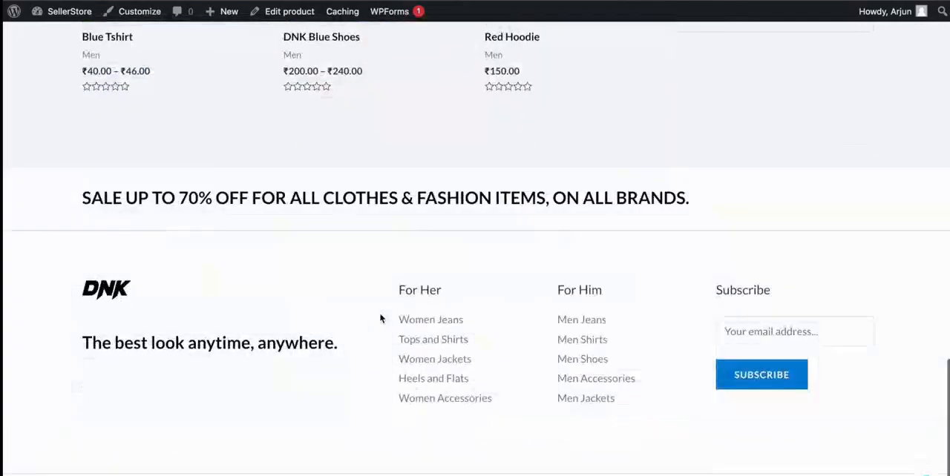
Open the store's Men category and go to its second page of products.
scroll(381, 318, "up", 20)
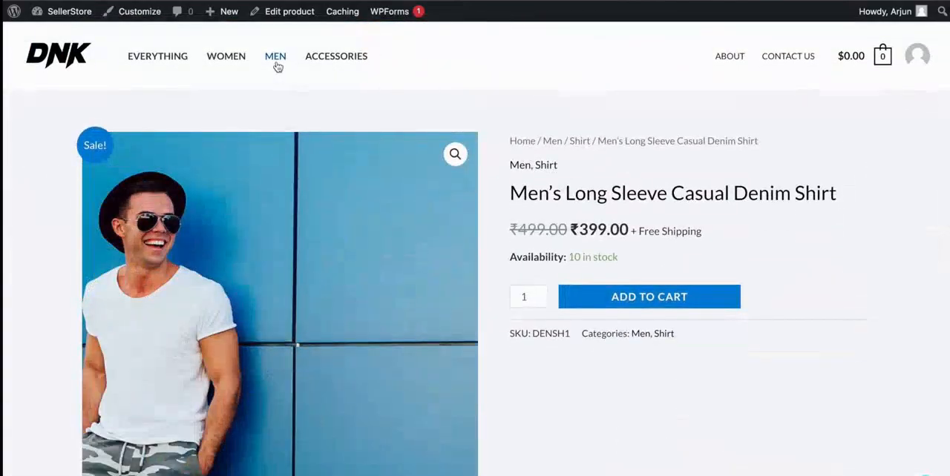
left_click(276, 64)
scroll(500, 248, "down", 10)
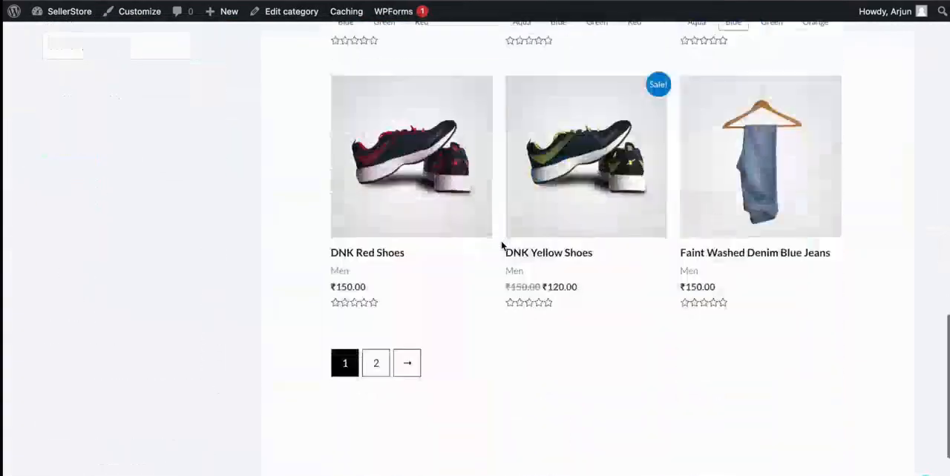
left_click(378, 230)
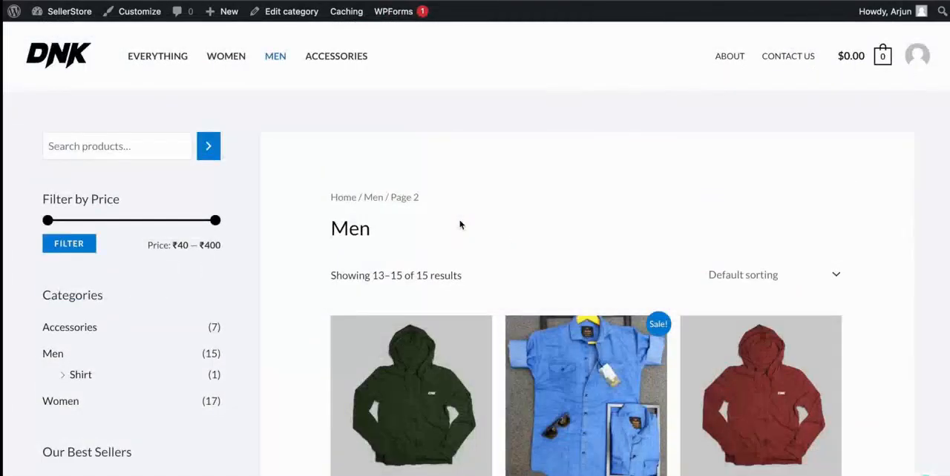
Examine the denim shirt's listing in the Men category, including its regular and sale prices.
scroll(460, 223, "down", 2)
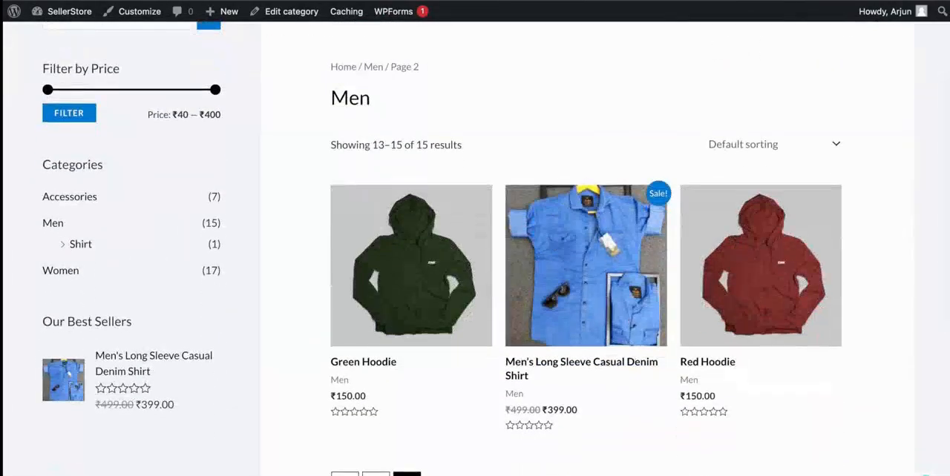
left_click_drag(515, 408, 578, 410)
left_click(562, 442)
double_click(565, 412)
left_click(595, 432)
scroll(431, 280, "up", 2)
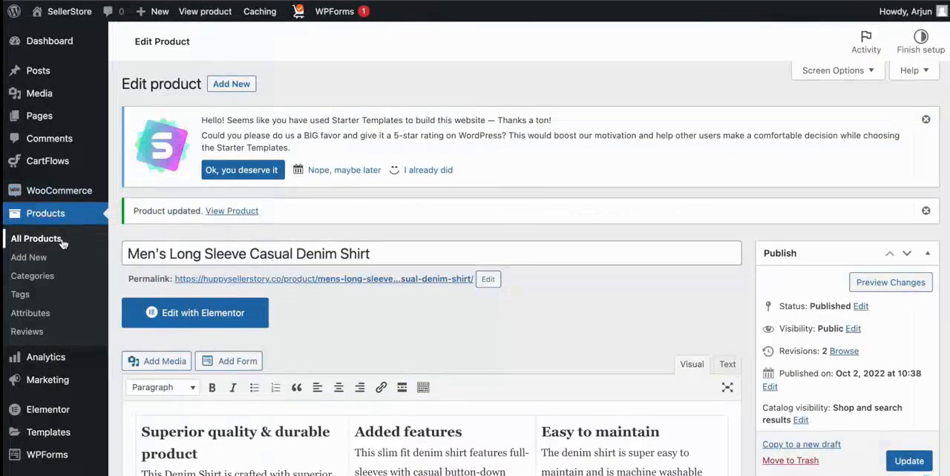
Open the list of all products in the store admin and look through the template's demo products.
left_click(63, 244)
scroll(248, 311, "up", 3)
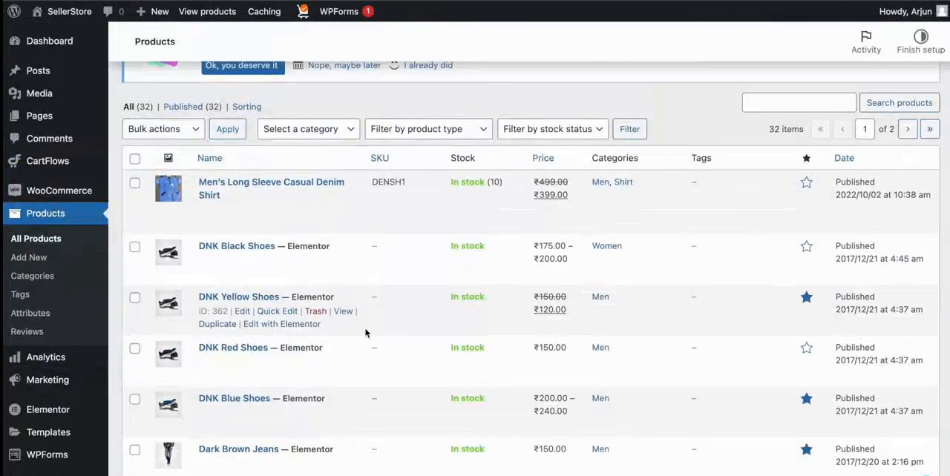
scroll(365, 333, "down", 1)
scroll(365, 333, "down", 10)
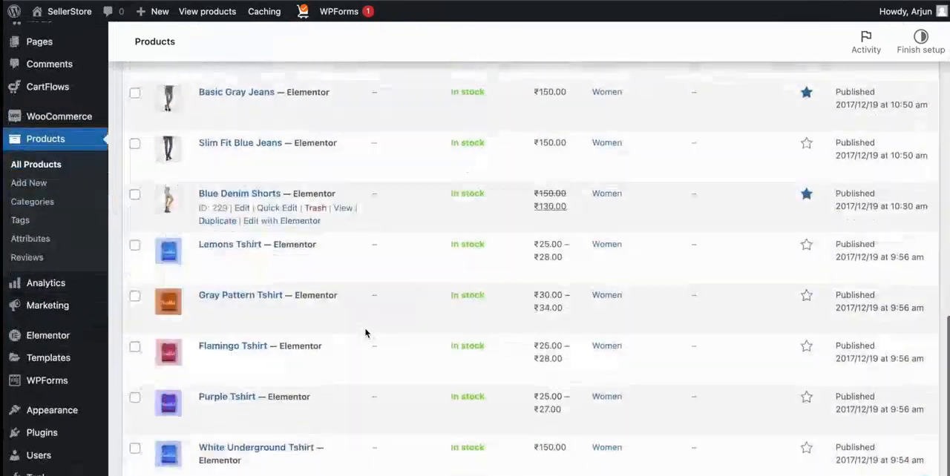